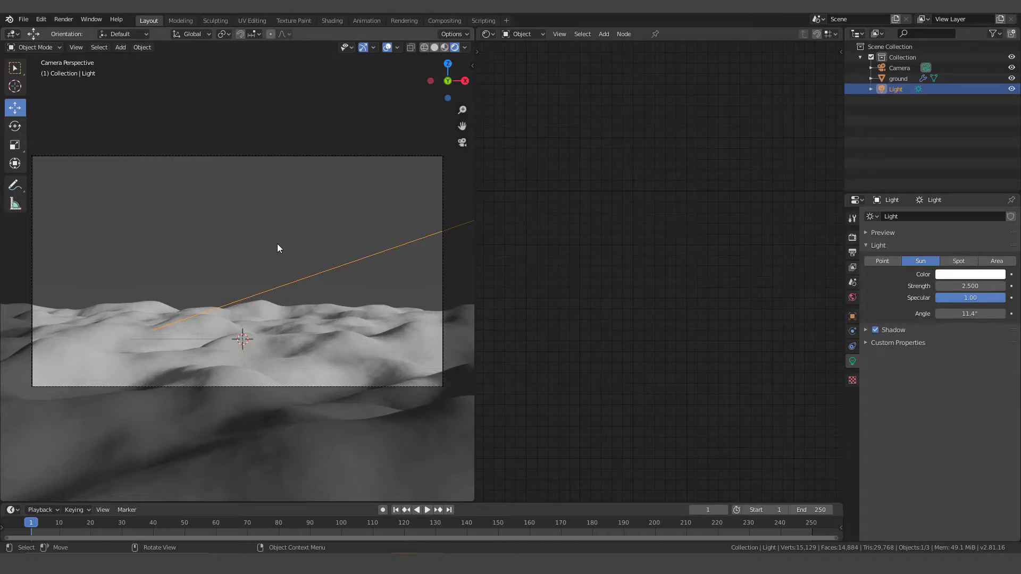
# Save the scene as "snow toot 3.blend" in the "blender 2.8 official" folder.
pyautogui.click(23, 20)
pyautogui.click(40, 89)
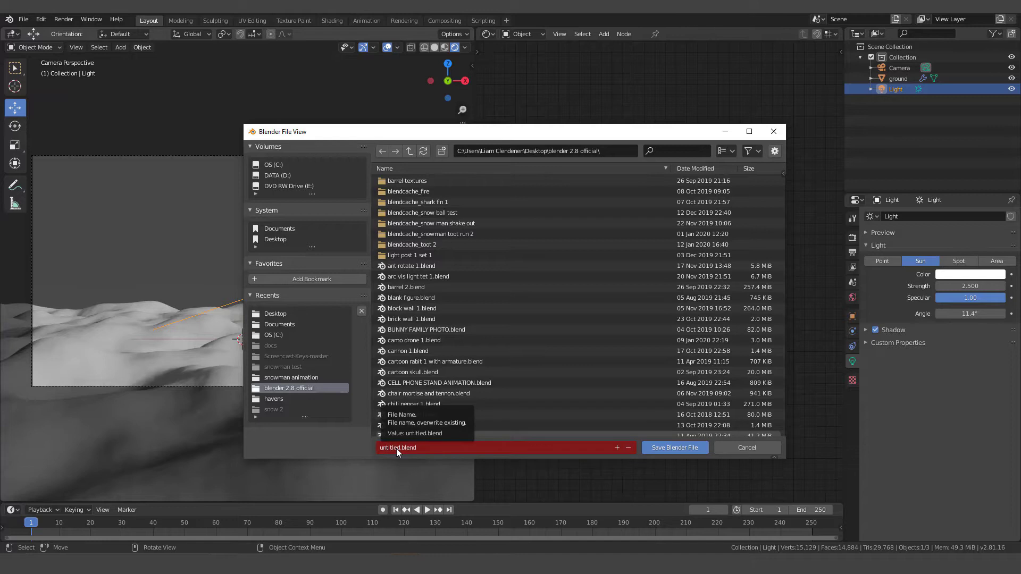
pyautogui.click(421, 447)
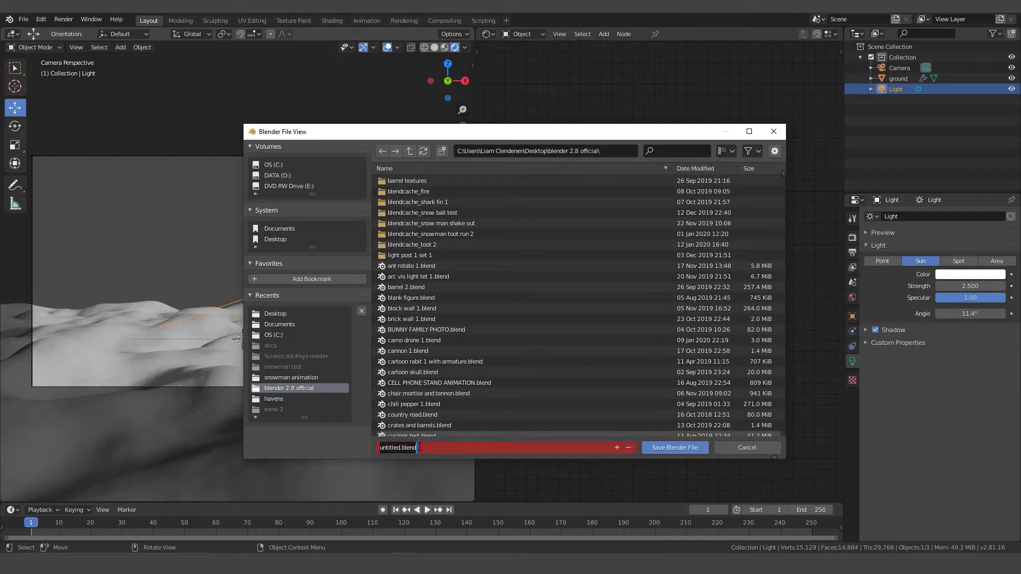
pyautogui.press('BackSpace')
pyautogui.write('snow toot 3')
pyautogui.press('Return')
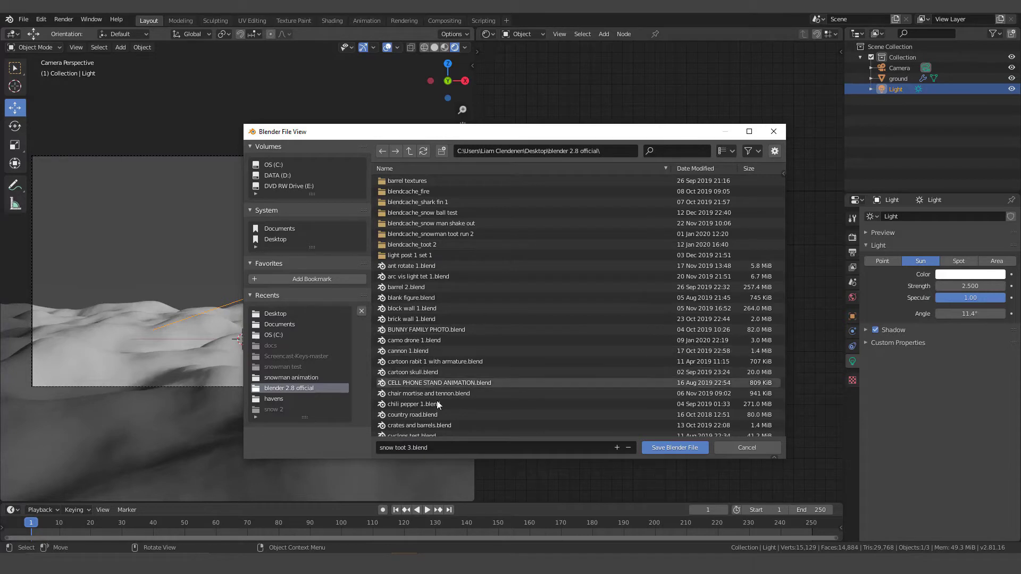
pyautogui.click(665, 448)
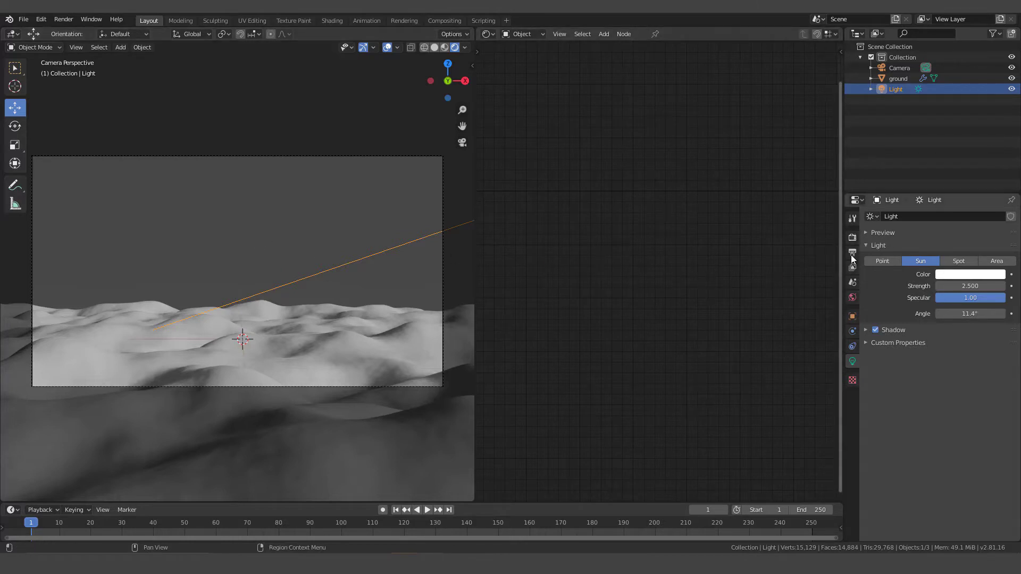
# Show the world properties and switch the shader editor from object to World shading.
pyautogui.click(853, 298)
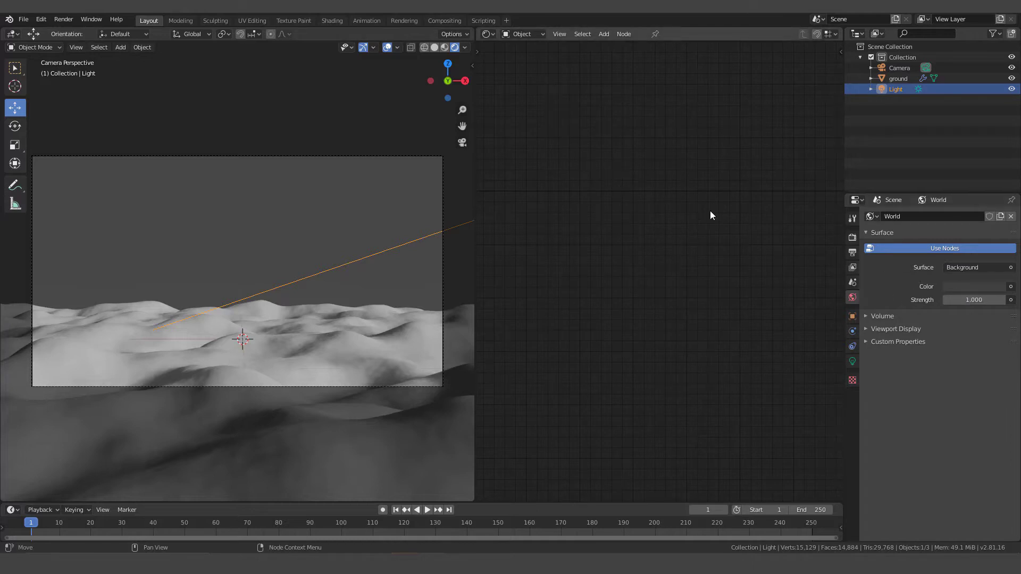
pyautogui.click(529, 33)
pyautogui.click(525, 55)
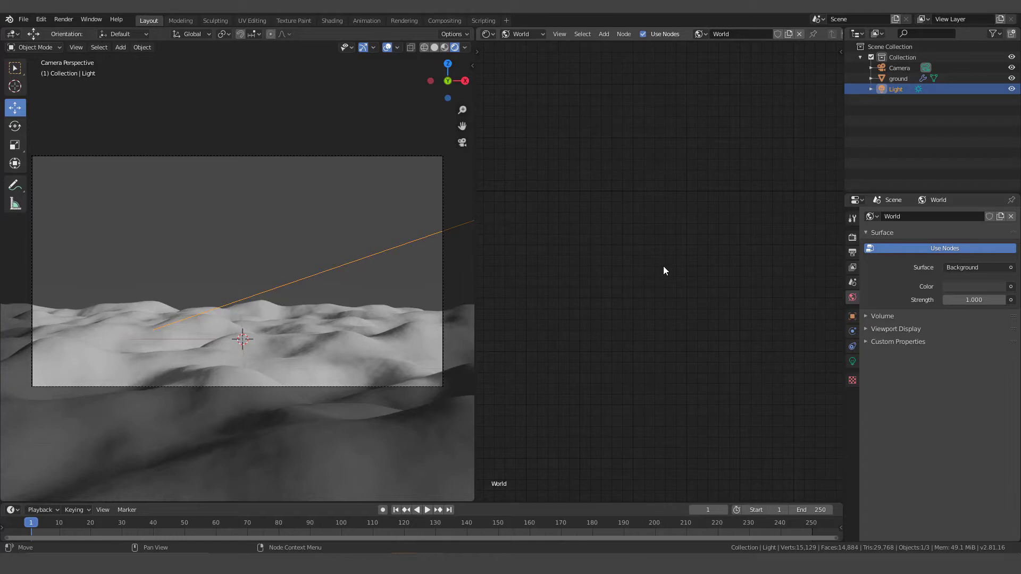
# Examine the world's Background and World Output nodes and the Background node's color setting.
pyautogui.scroll(-6, 664, 267)
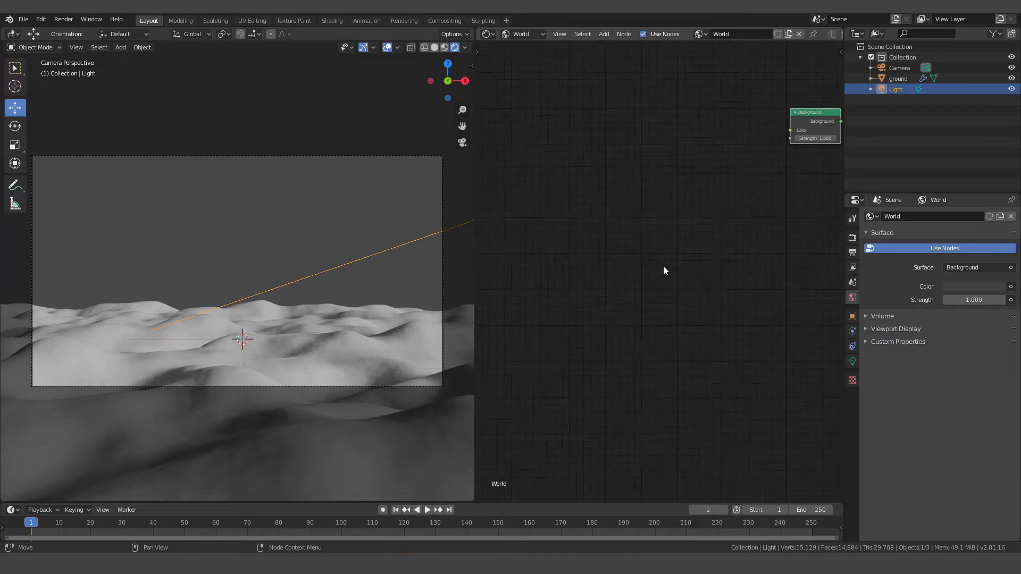
pyautogui.scroll(4, 664, 267)
pyautogui.moveTo(668, 260); pyautogui.dragTo(567, 327, button='middle')
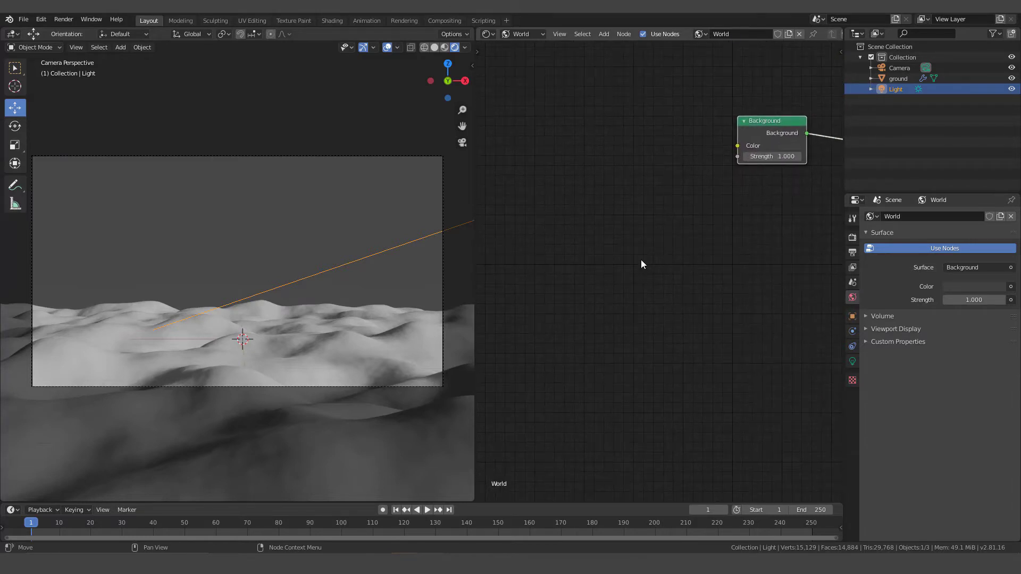
pyautogui.moveTo(641, 259); pyautogui.dragTo(505, 314, button='middle')
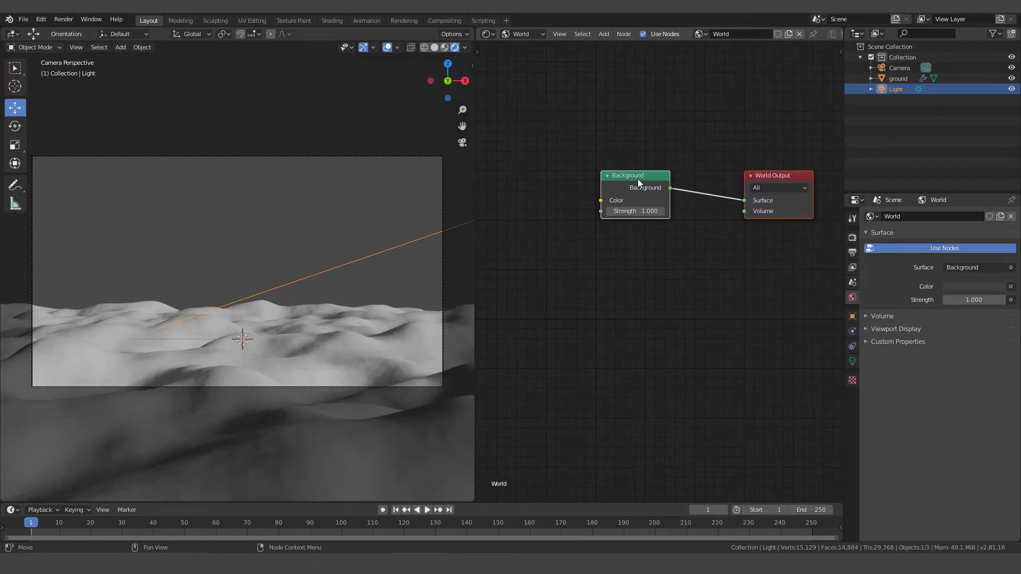
pyautogui.scroll(2, 642, 197)
pyautogui.moveTo(640, 230); pyautogui.dragTo(636, 296, button='middle')
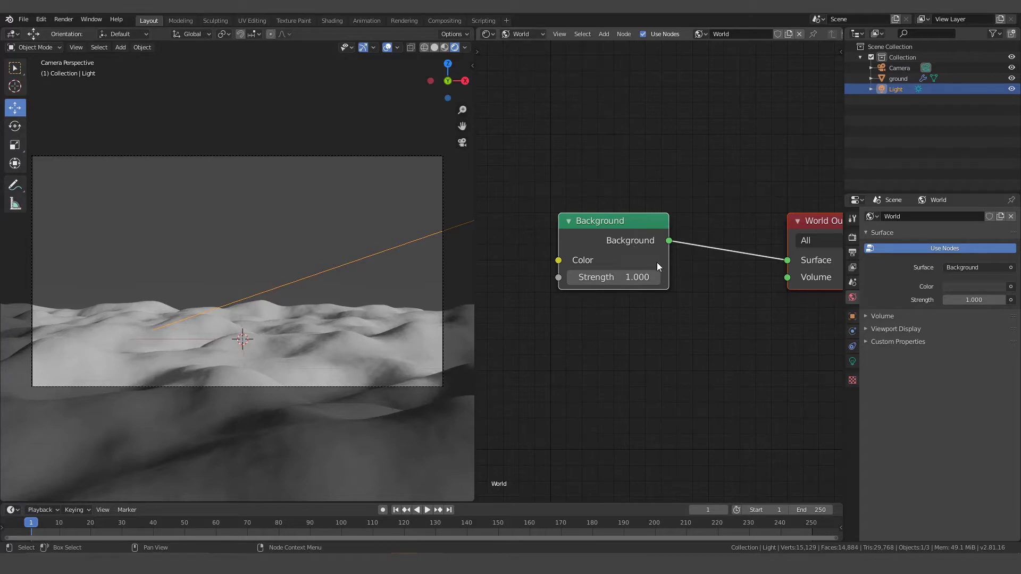
pyautogui.scroll(-1, 736, 290)
pyautogui.moveTo(736, 289); pyautogui.dragTo(690, 284, button='middle')
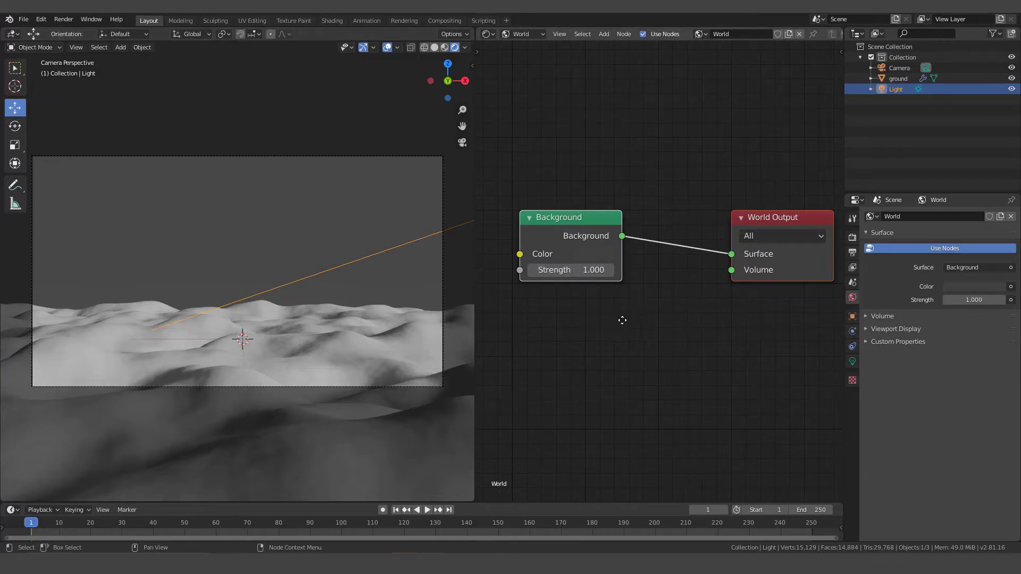
pyautogui.moveTo(622, 320); pyautogui.dragTo(830, 288, button='middle')
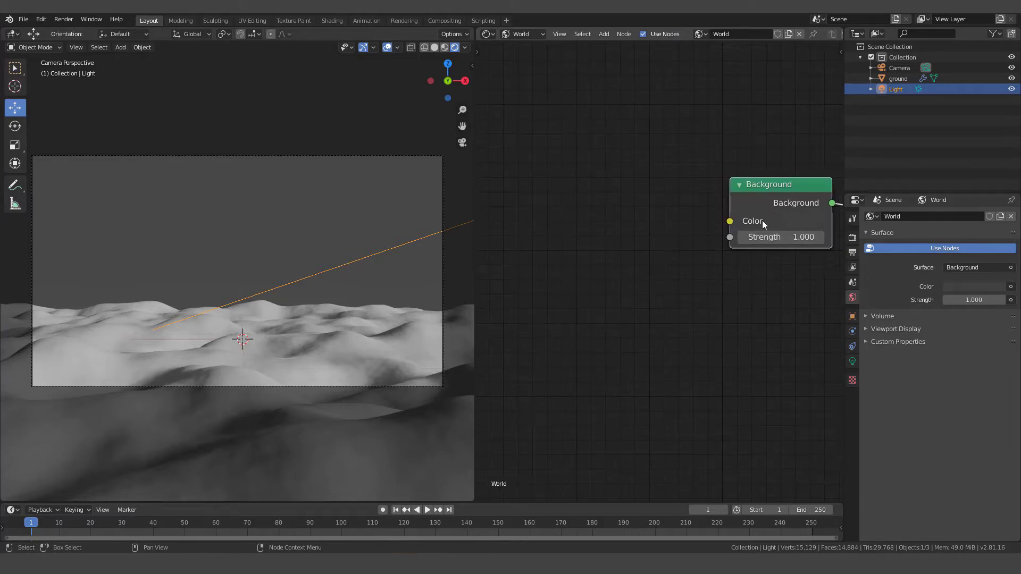
pyautogui.click(800, 223)
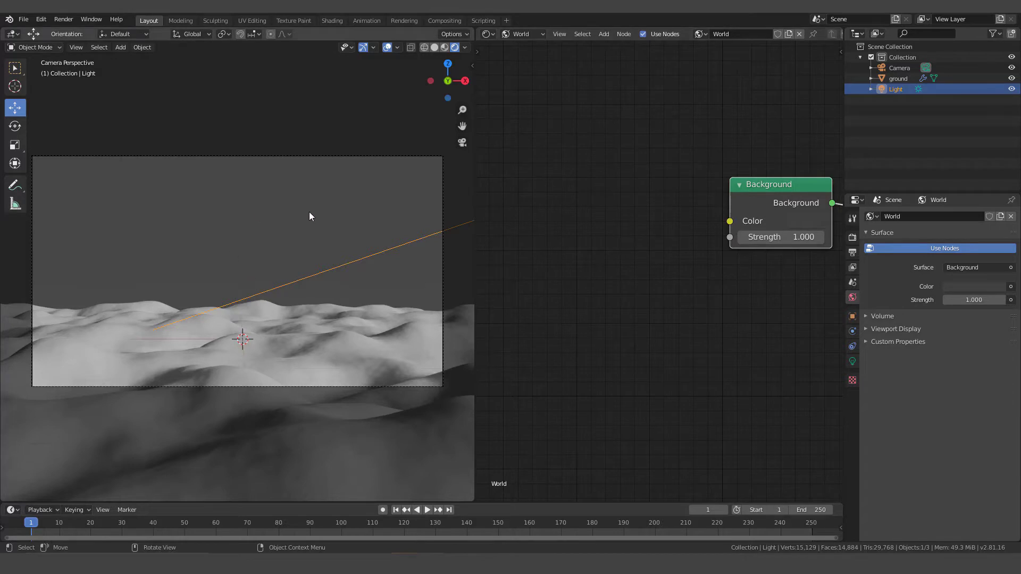
# Add a Noise Texture node ahead of the Background node and place a ColorRamp node between the two.
pyautogui.scroll(-3, 644, 239)
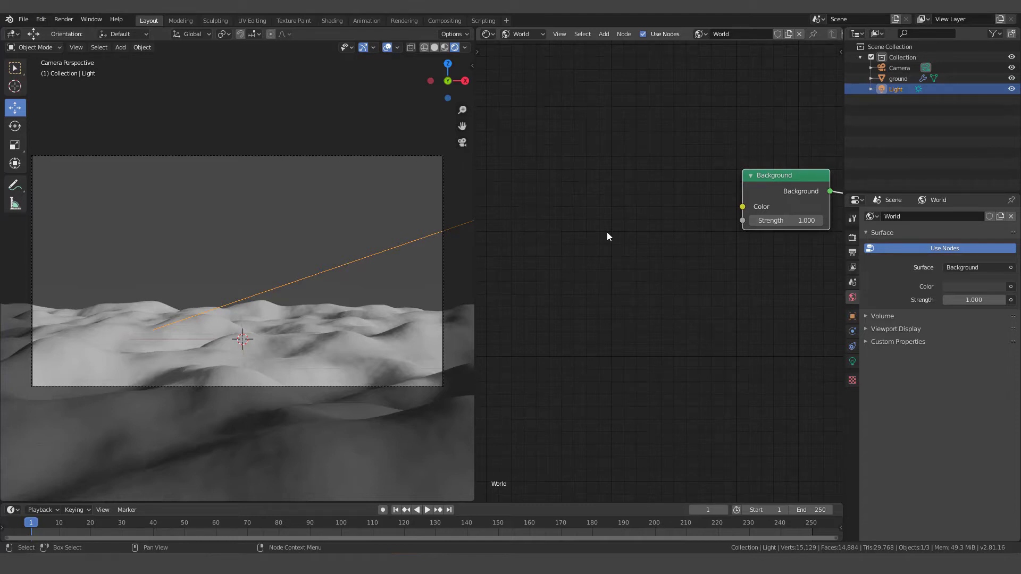
pyautogui.hotkey('shift', 'a')
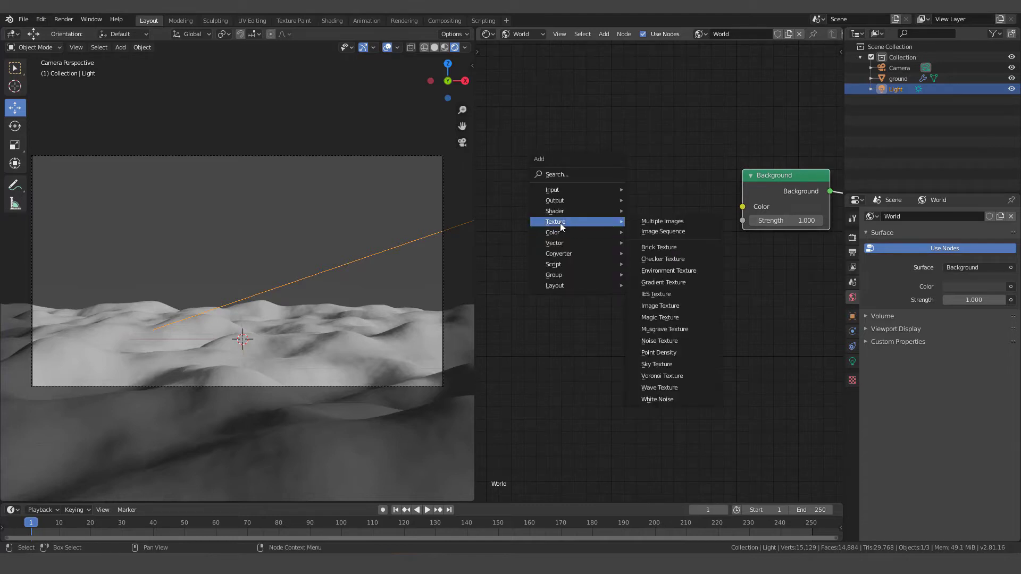
pyautogui.click(658, 341)
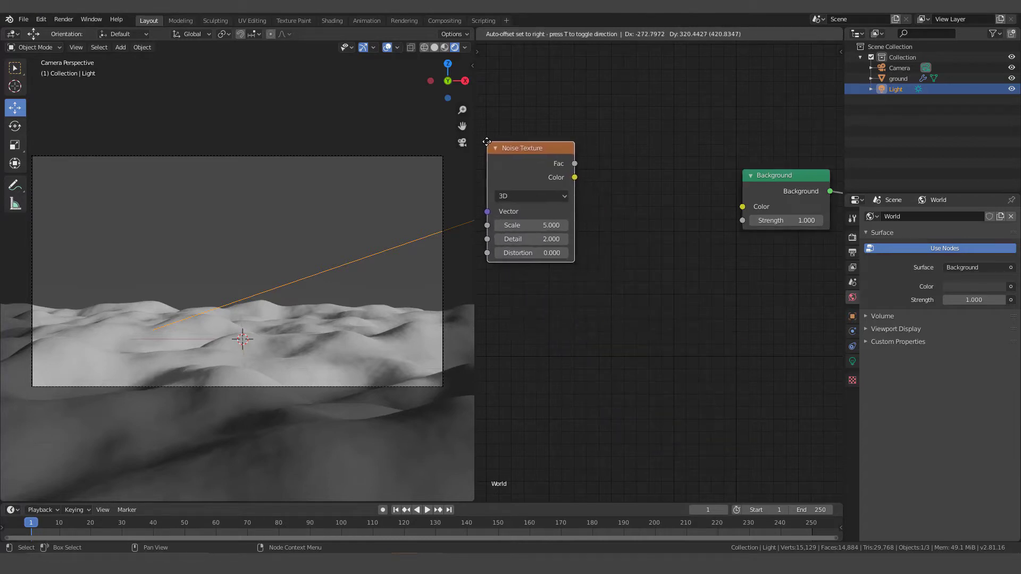
pyautogui.click(486, 141)
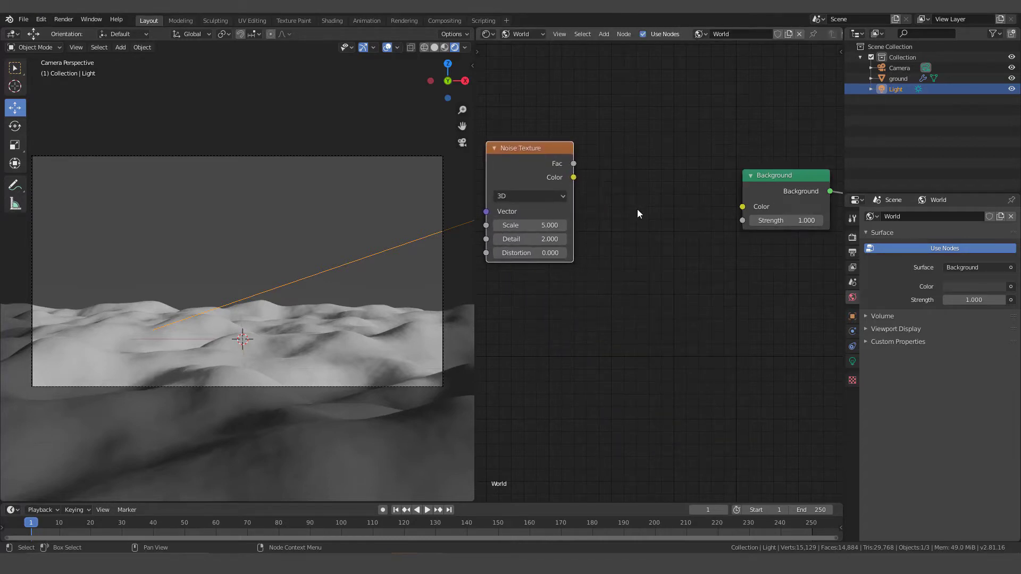
pyautogui.hotkey('shift', 'a')
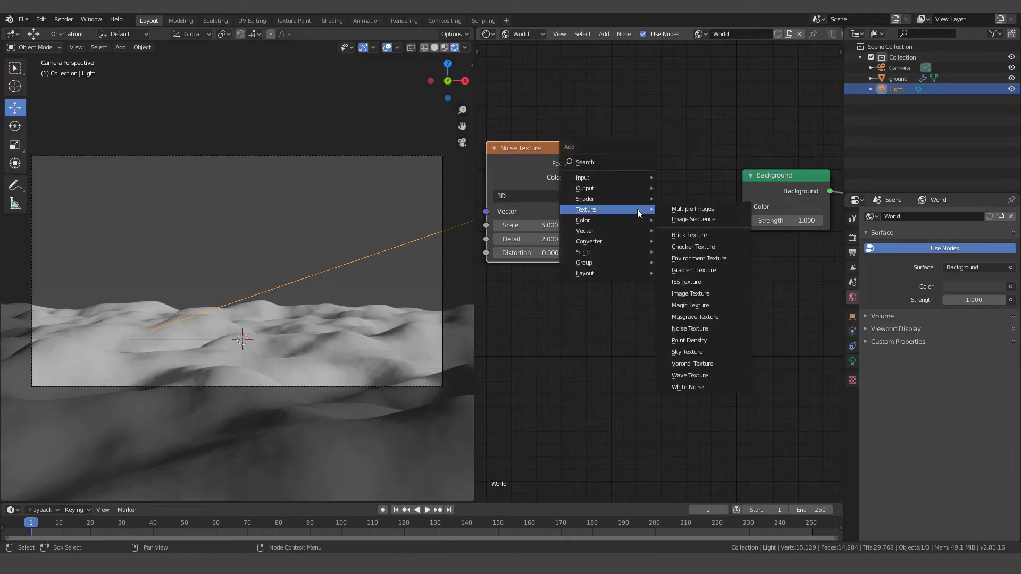
pyautogui.moveTo(633, 241)
pyautogui.click(682, 265)
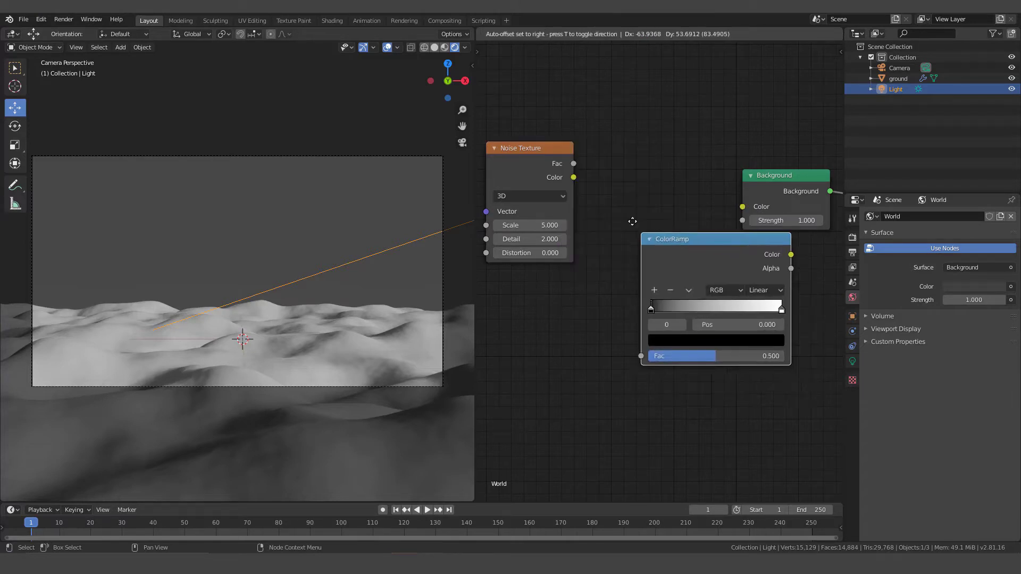
pyautogui.click(580, 140)
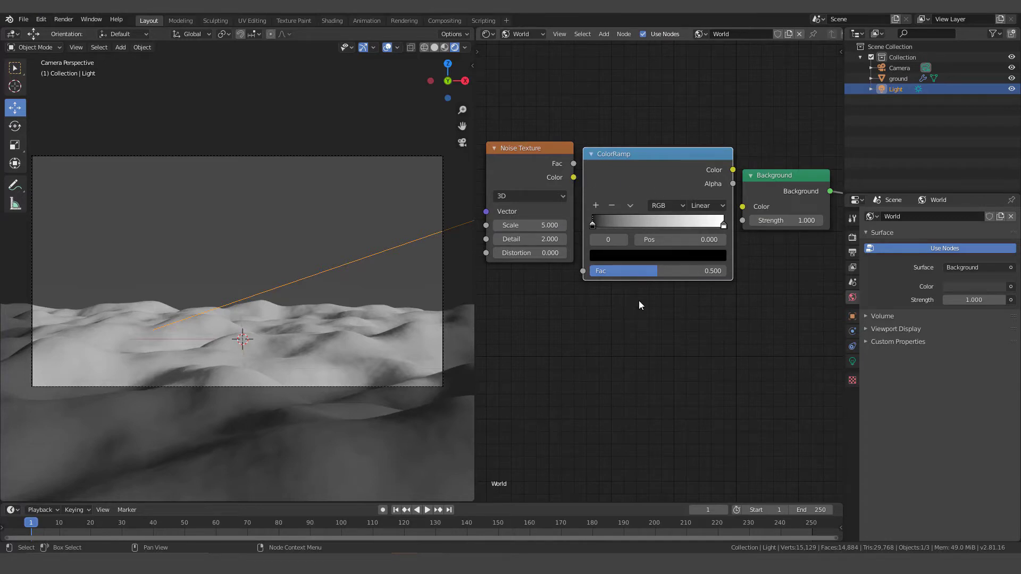
# Space out the Noise Texture node, then link its Color to the ColorRamp's Fac and the ColorRamp's Color to the Background's Color.
pyautogui.scroll(-2, 658, 303)
pyautogui.scroll(-1, 661, 301)
pyautogui.moveTo(672, 301); pyautogui.dragTo(697, 289, button='middle')
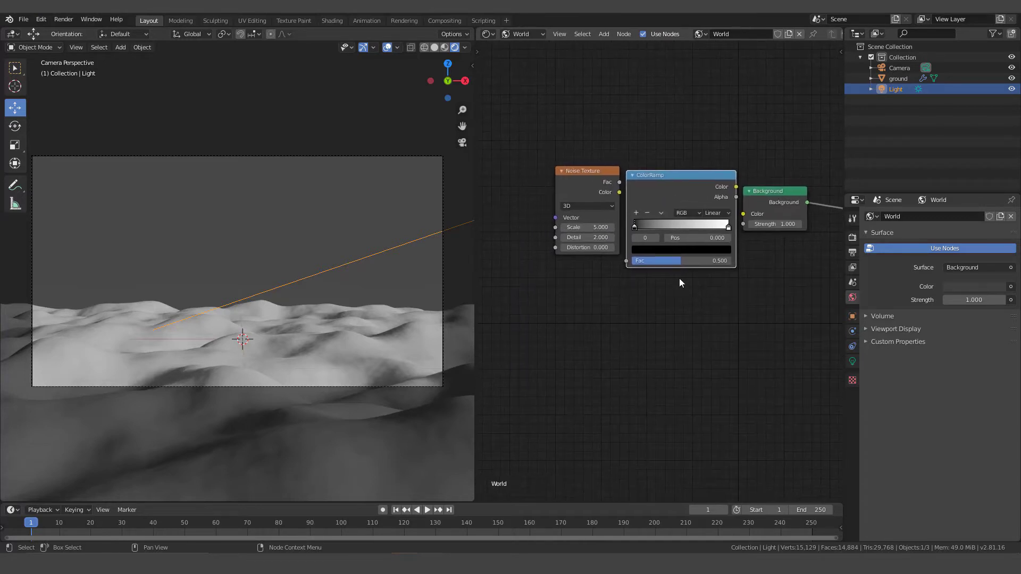
pyautogui.scroll(2, 657, 265)
pyautogui.scroll(-1, 678, 240)
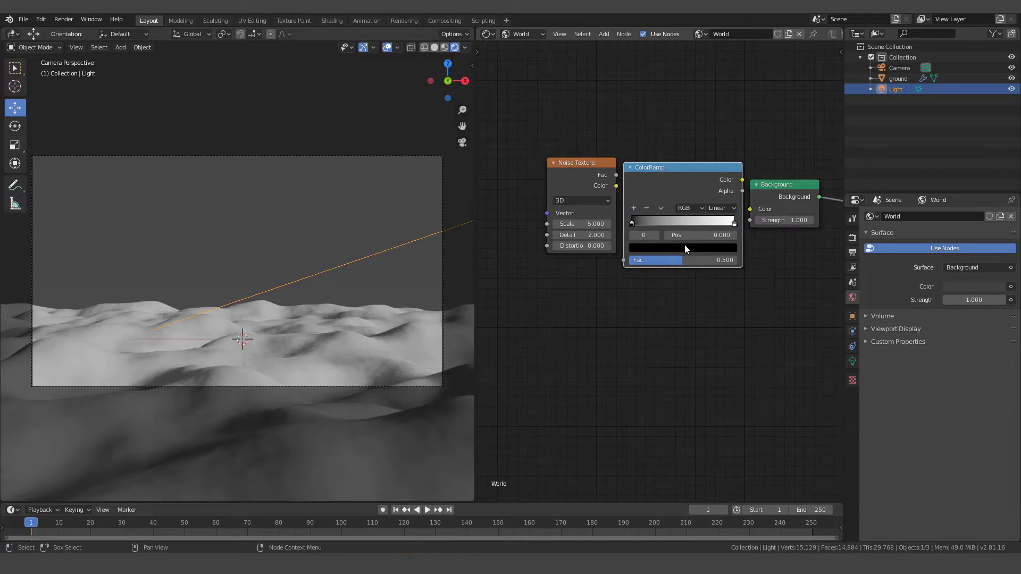
pyautogui.moveTo(582, 183); pyautogui.dragTo(547, 183)
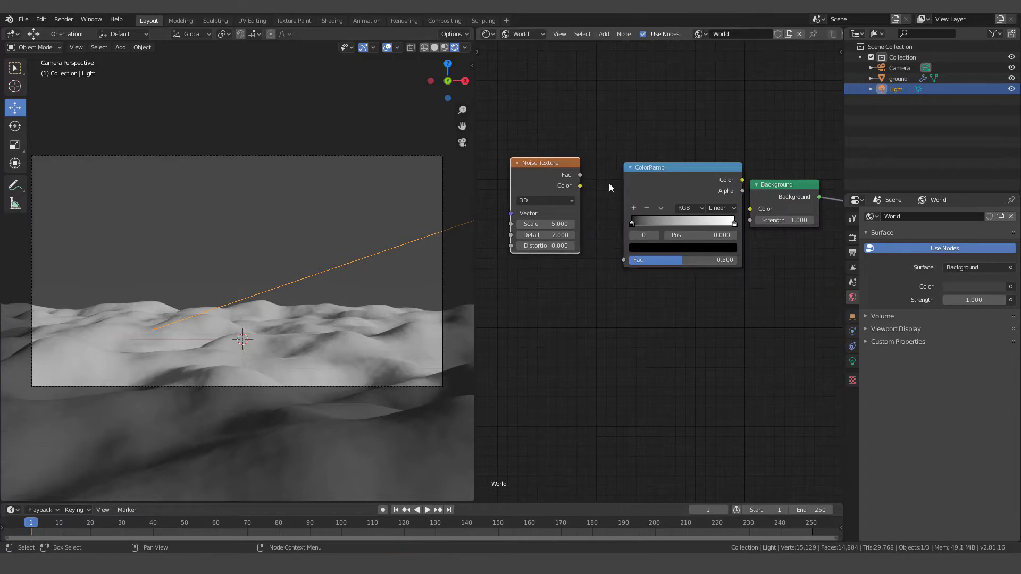
pyautogui.moveTo(626, 187); pyautogui.dragTo(607, 261)
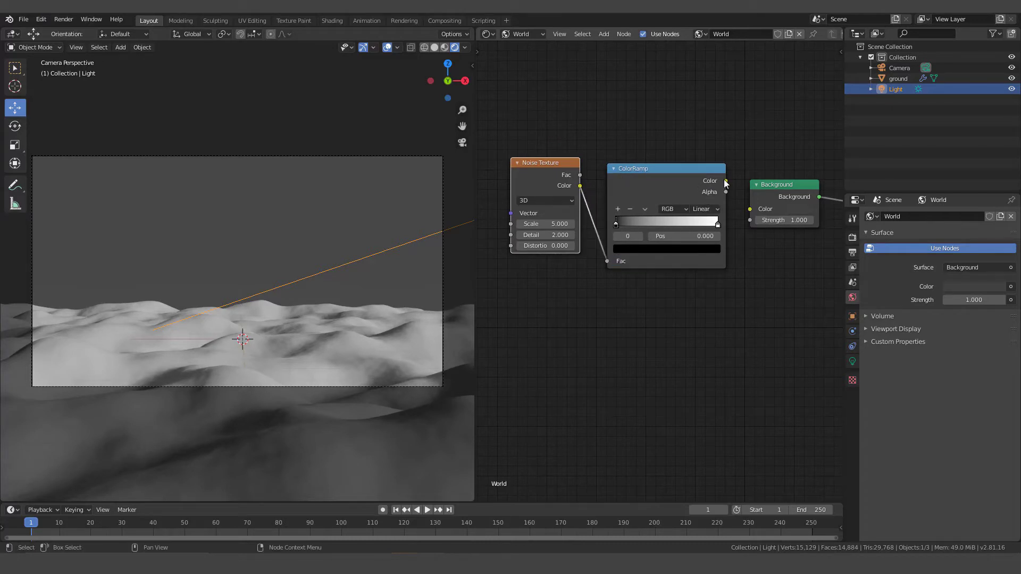
pyautogui.moveTo(725, 182); pyautogui.dragTo(753, 213)
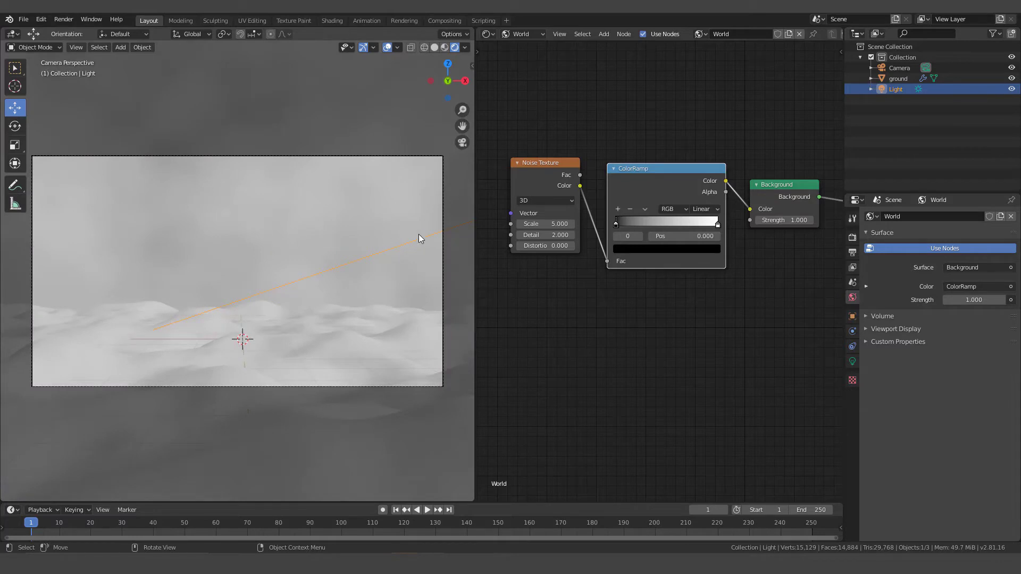
# Move the ColorRamp's black stop to position 0.482 and recolor it a muted blue with a value of 0.569.
pyautogui.scroll(1, 615, 223)
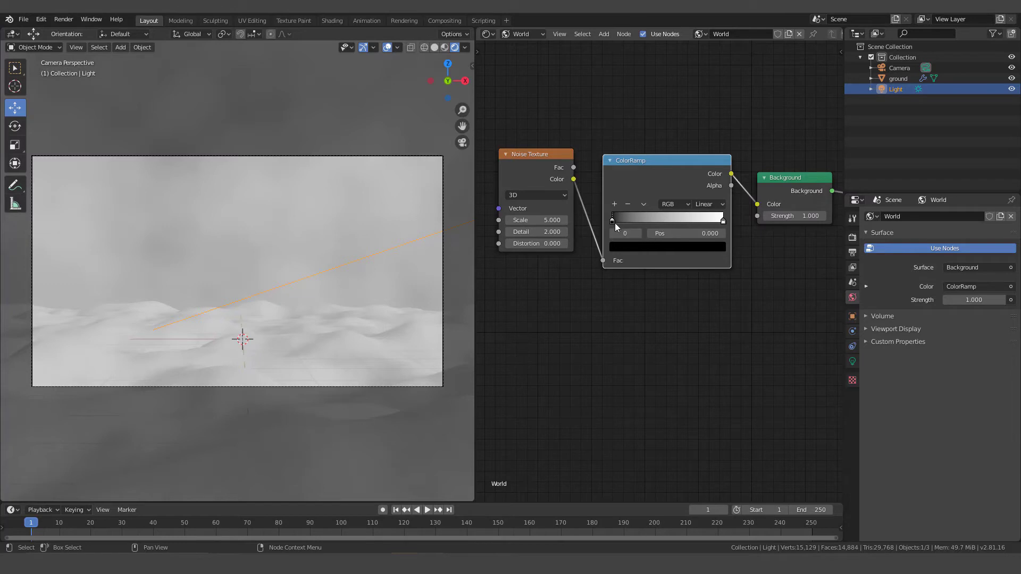
pyautogui.moveTo(611, 220); pyautogui.dragTo(664, 216)
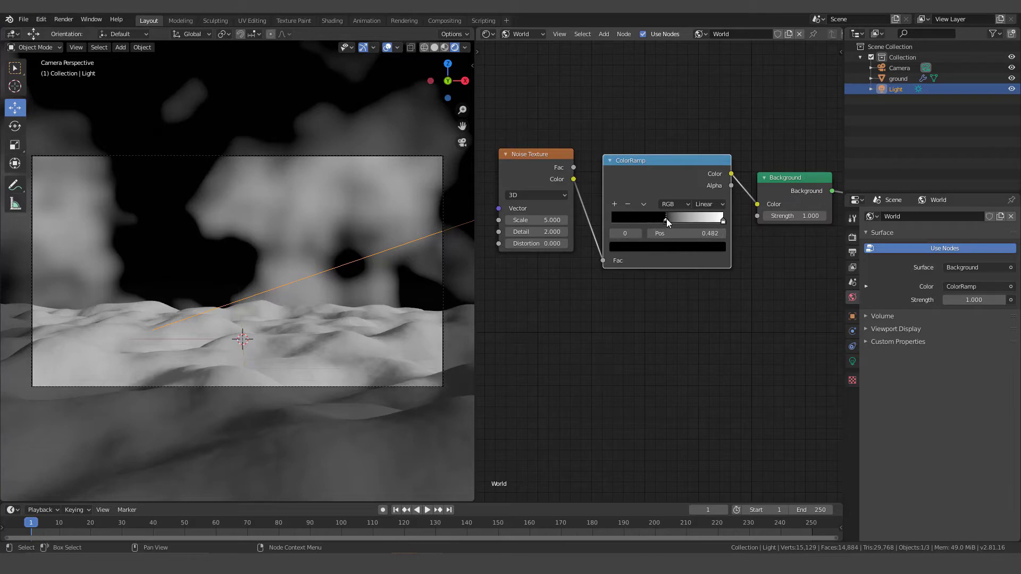
pyautogui.click(644, 247)
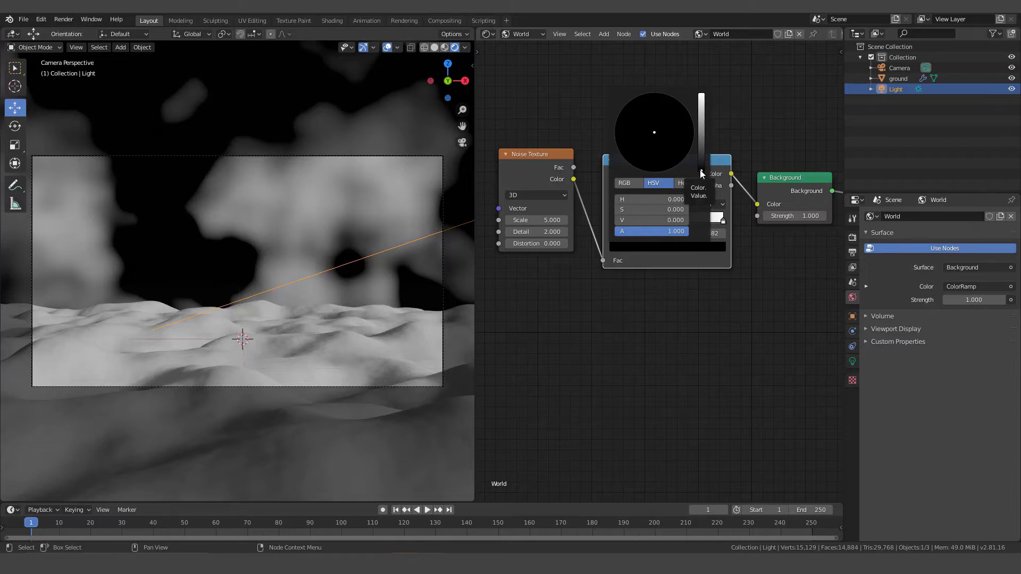
pyautogui.moveTo(701, 170); pyautogui.dragTo(701, 127)
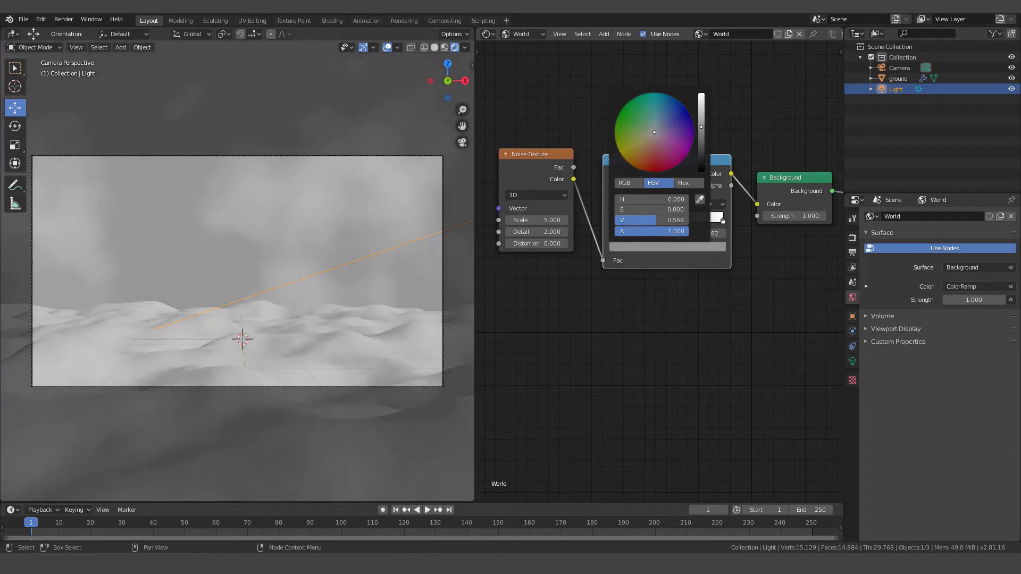
pyautogui.click(653, 132)
pyautogui.moveTo(653, 132); pyautogui.dragTo(658, 119)
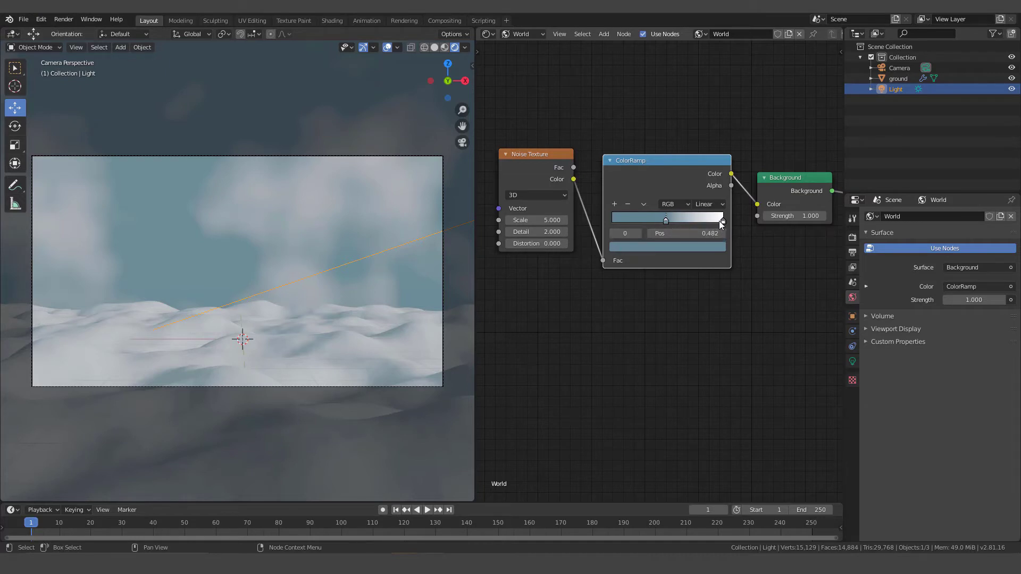
# Set the Noise Texture's scale to 7.7 and detail to 16, and move the ColorRamp's white stop to position 0.741.
pyautogui.moveTo(723, 222); pyautogui.dragTo(700, 225)
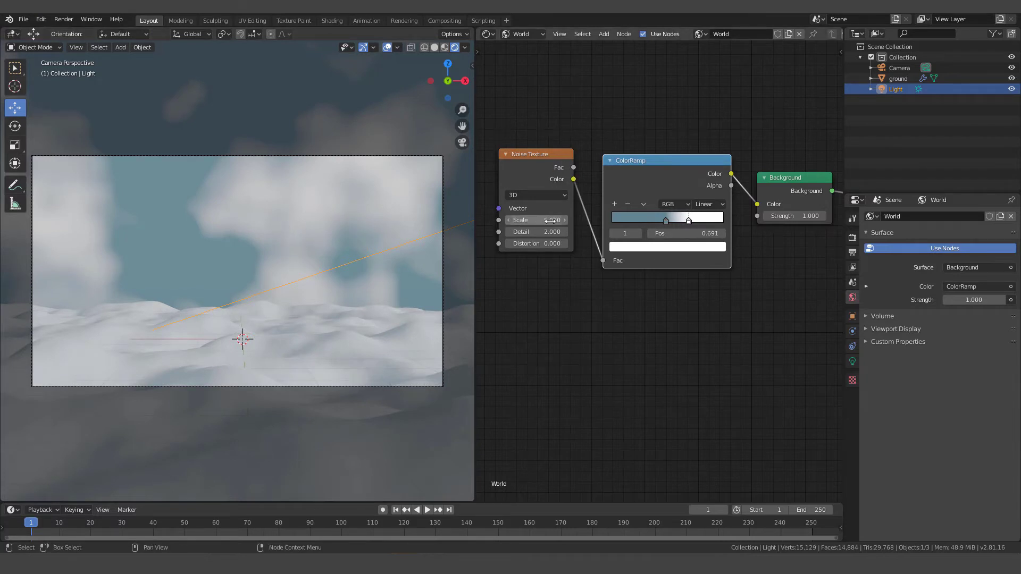
pyautogui.moveTo(550, 221)
pyautogui.mouseDown()
pyautogui.moveTo(593, 220)
pyautogui.moveTo(556, 220)
pyautogui.mouseUp()
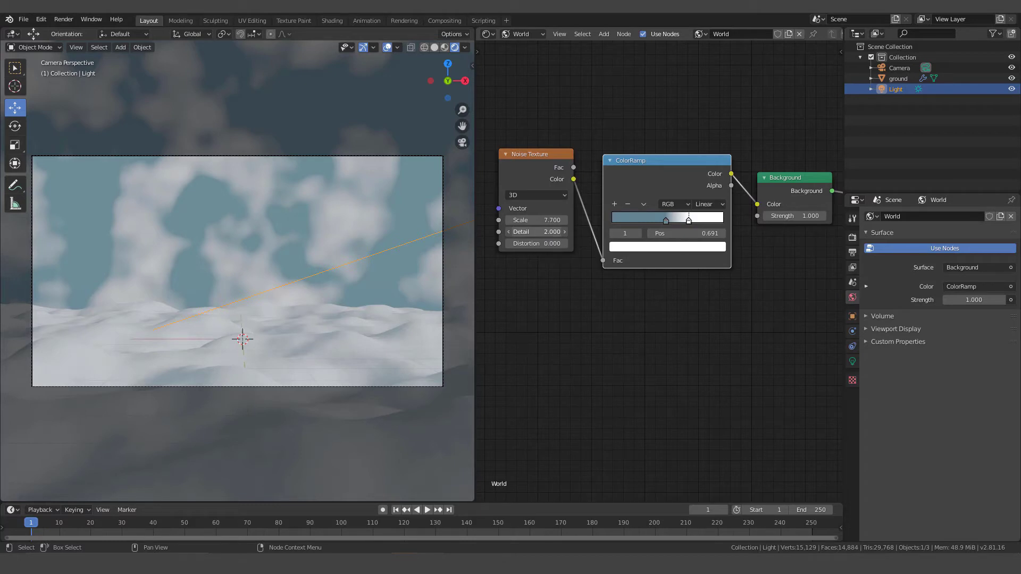
pyautogui.moveTo(543, 232); pyautogui.dragTo(692, 232)
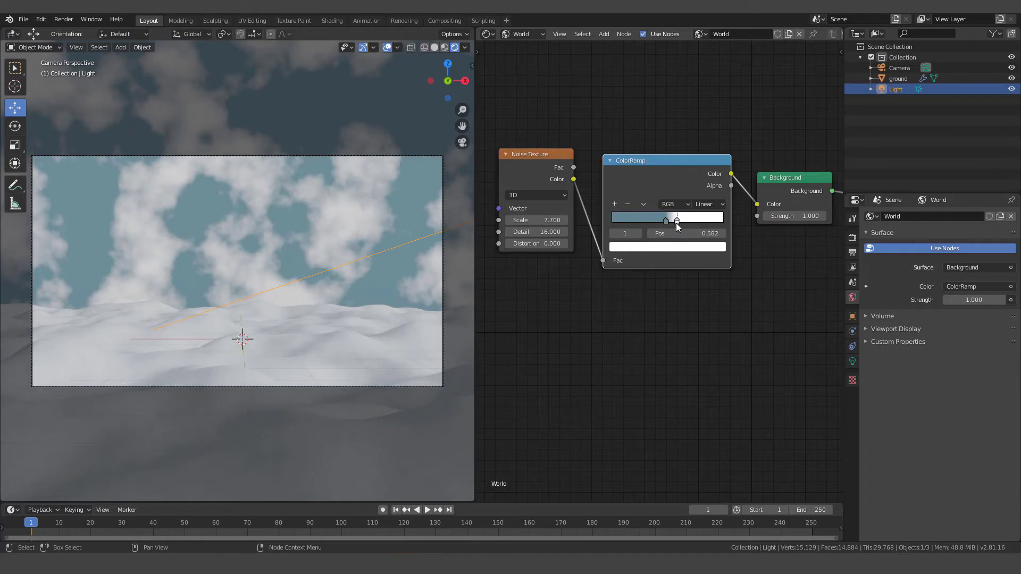
pyautogui.moveTo(675, 225); pyautogui.dragTo(705, 221)
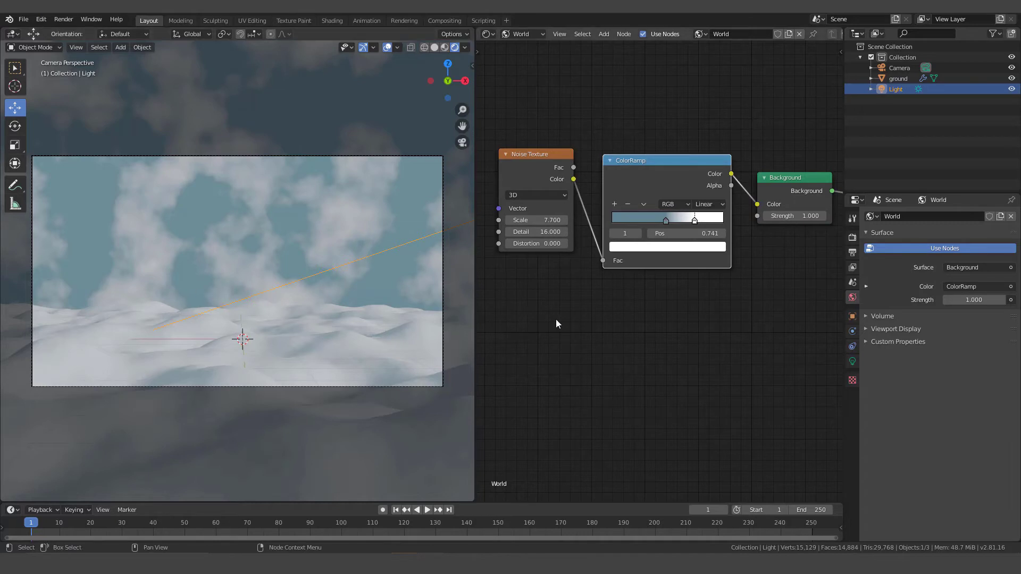
pyautogui.scroll(-3, 573, 318)
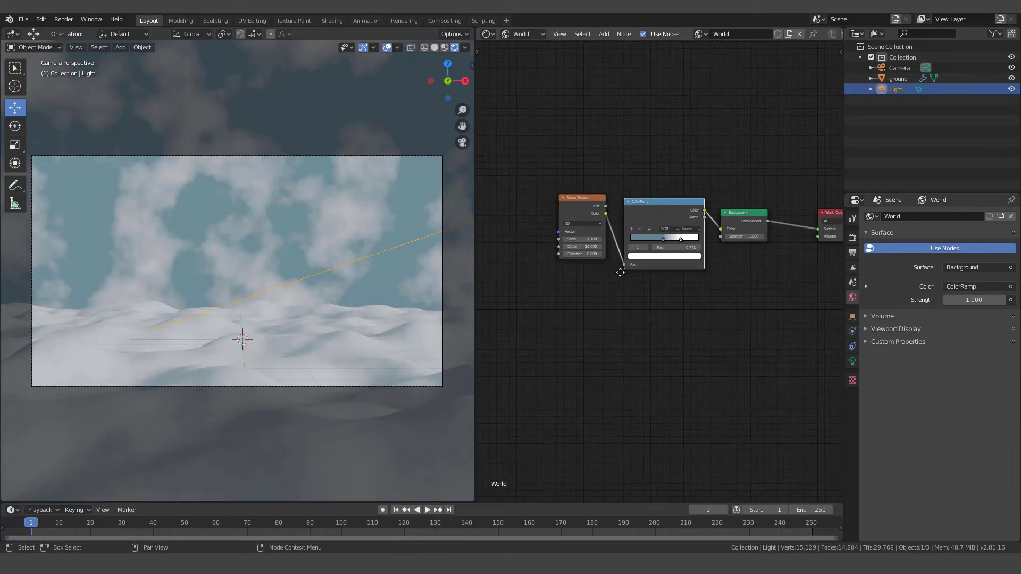
# Shift the Background node toward the World Output and insert a MixRGB node between the ColorRamp and the Background.
pyautogui.moveTo(627, 282); pyautogui.dragTo(573, 233, button='middle')
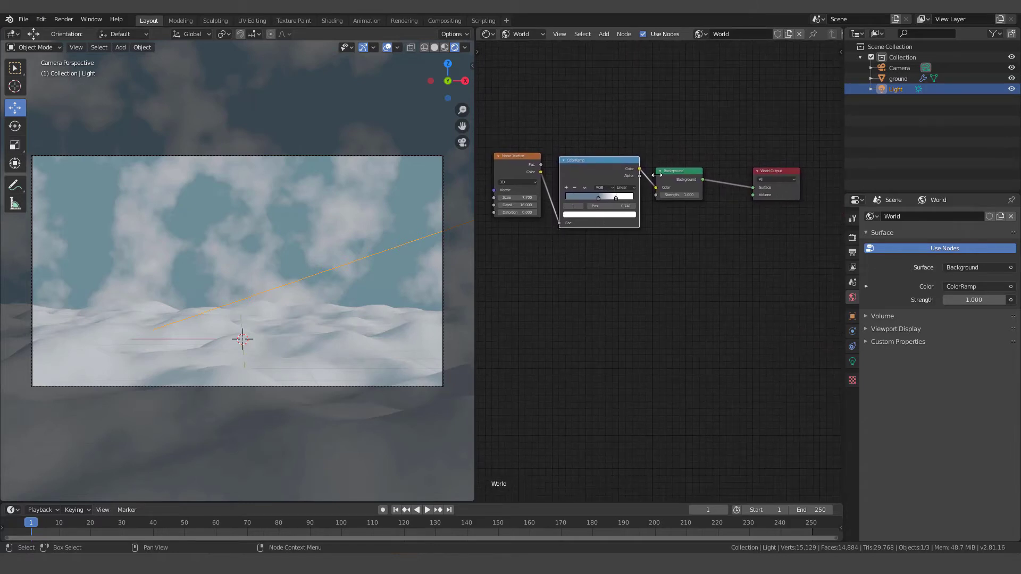
pyautogui.moveTo(663, 181); pyautogui.dragTo(703, 175)
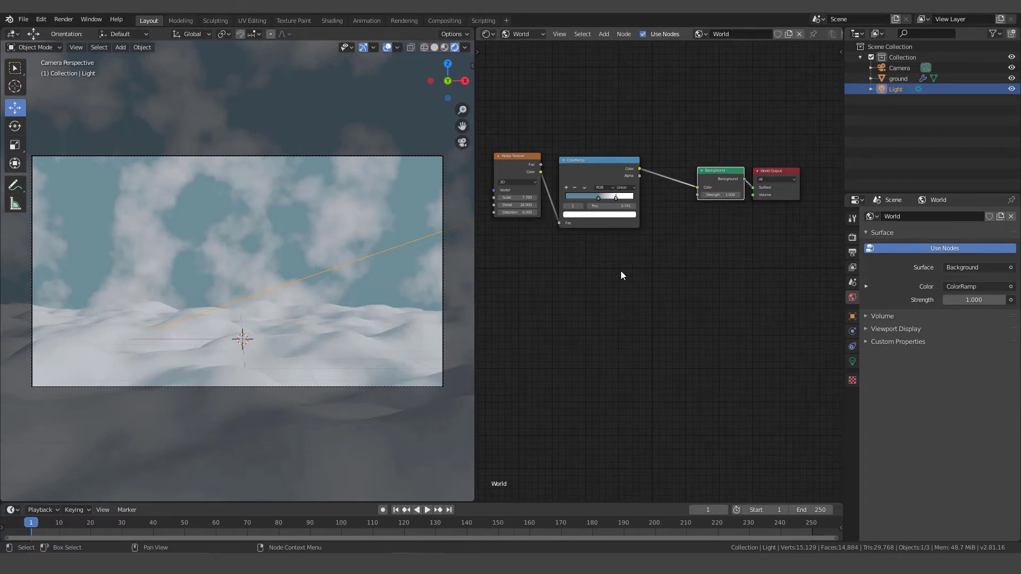
pyautogui.hotkey('shift', 'a')
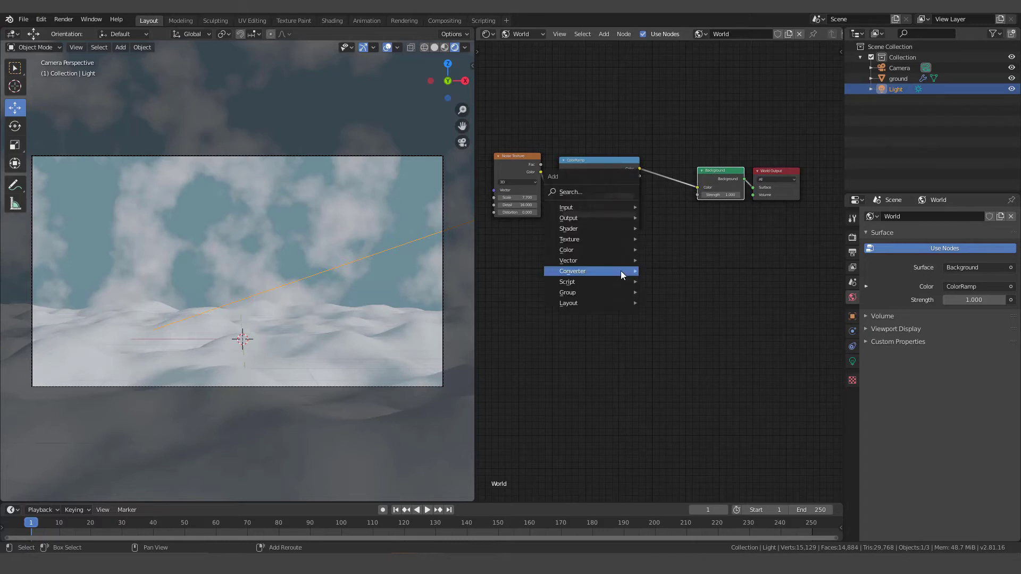
pyautogui.moveTo(620, 270)
pyautogui.moveTo(574, 249)
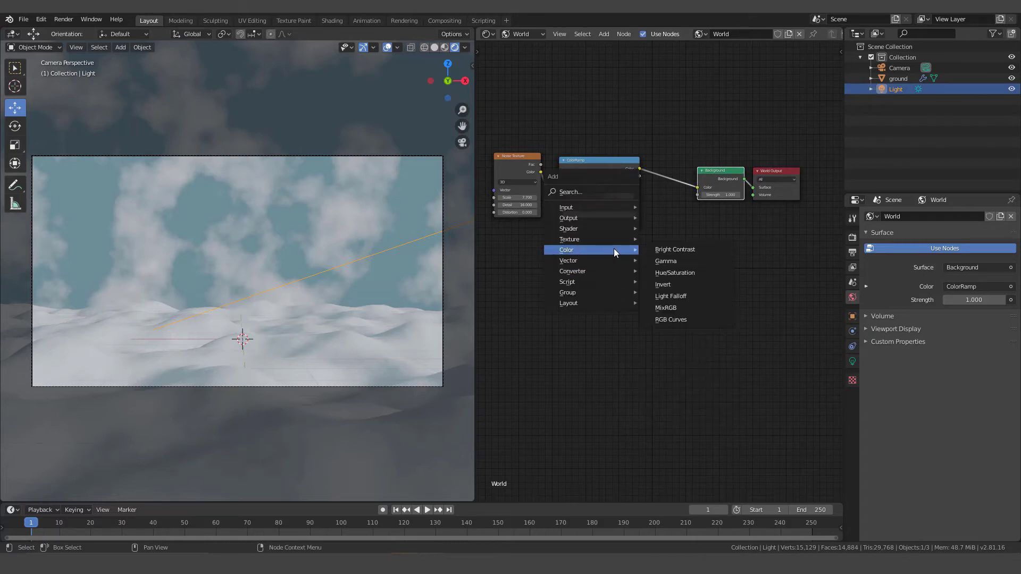
pyautogui.click(663, 308)
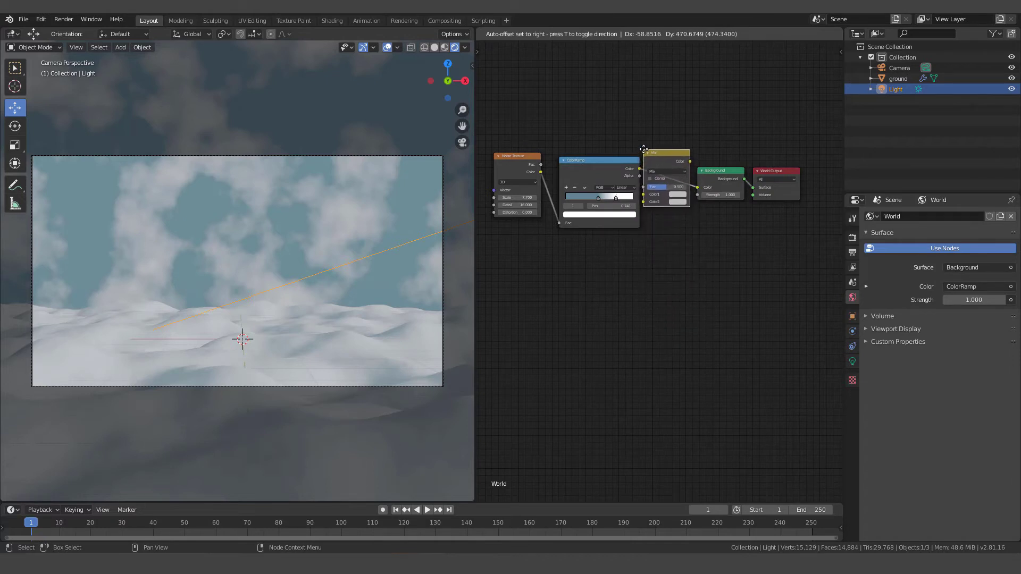
pyautogui.click(644, 147)
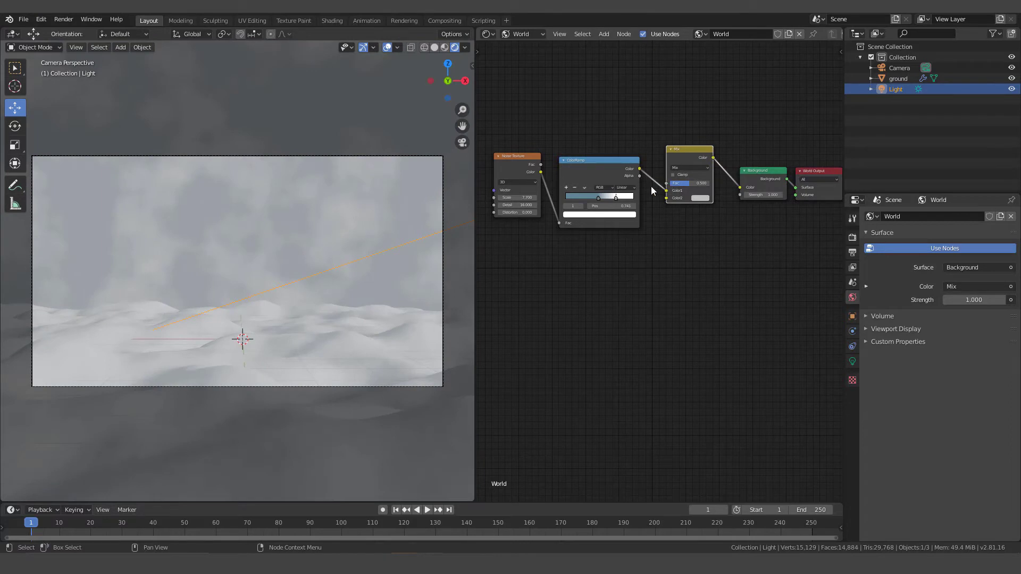
# Add a Gradient Texture node below the Noise Texture node.
pyautogui.scroll(4, 660, 258)
pyautogui.moveTo(670, 243); pyautogui.dragTo(723, 294, button='middle')
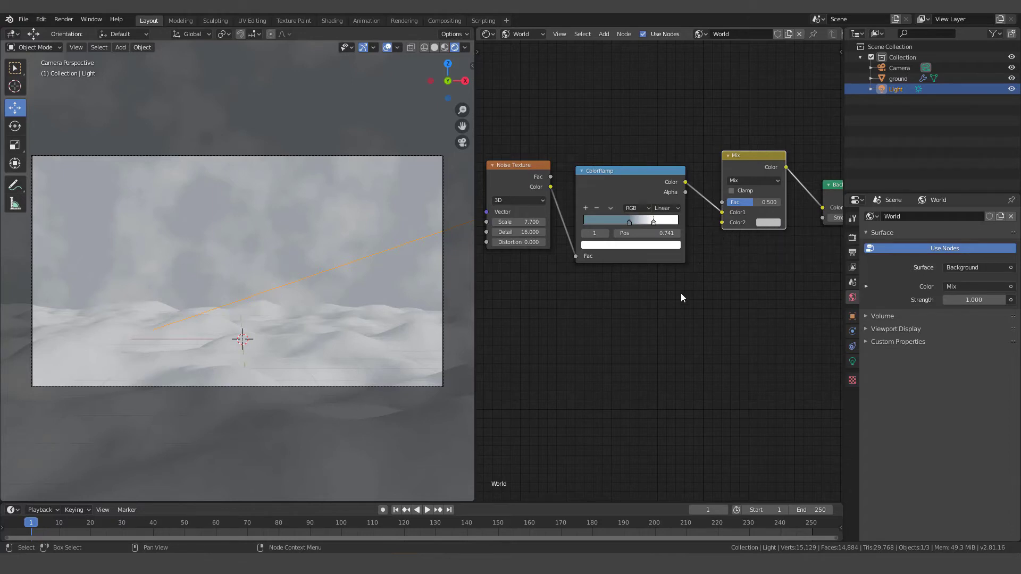
pyautogui.scroll(-1, 682, 295)
pyautogui.moveTo(670, 294); pyautogui.dragTo(678, 199, button='middle')
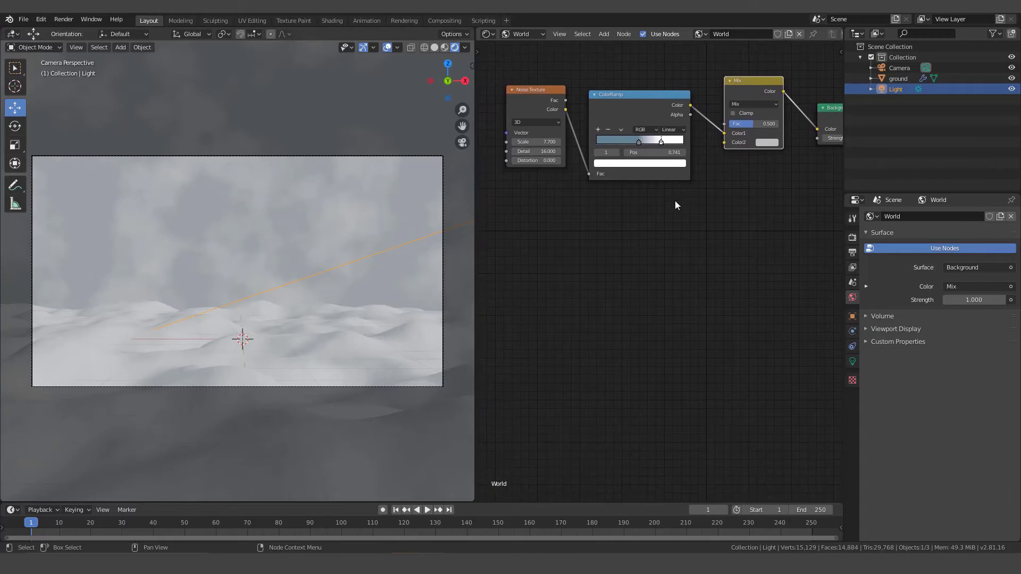
pyautogui.hotkey('shift', 'a')
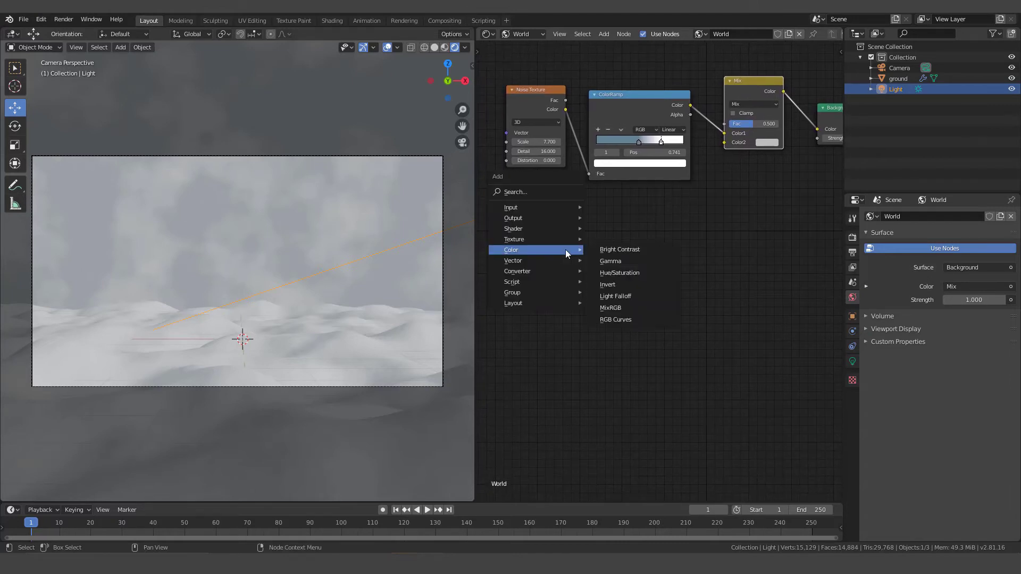
pyautogui.moveTo(532, 240)
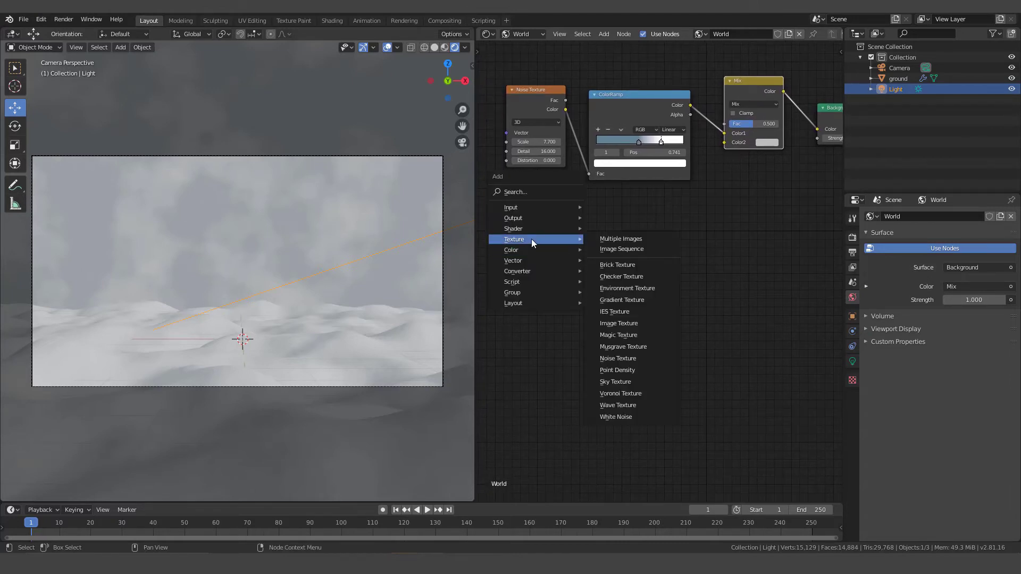
pyautogui.click(609, 299)
pyautogui.click(494, 233)
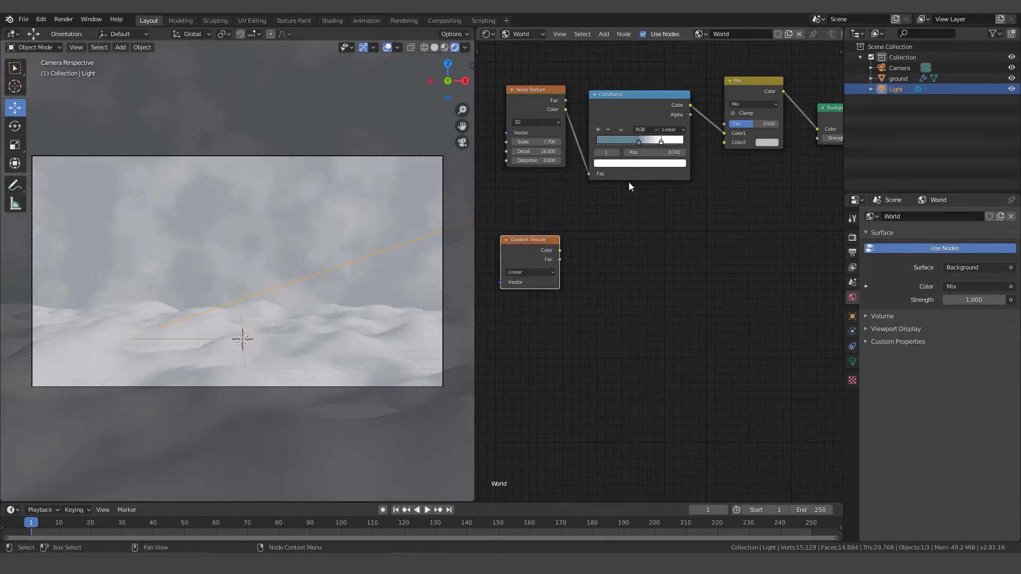
# Add a second ColorRamp beside the Gradient Texture and link the gradient's Color to its Fac.
pyautogui.hotkey('shift', 'a')
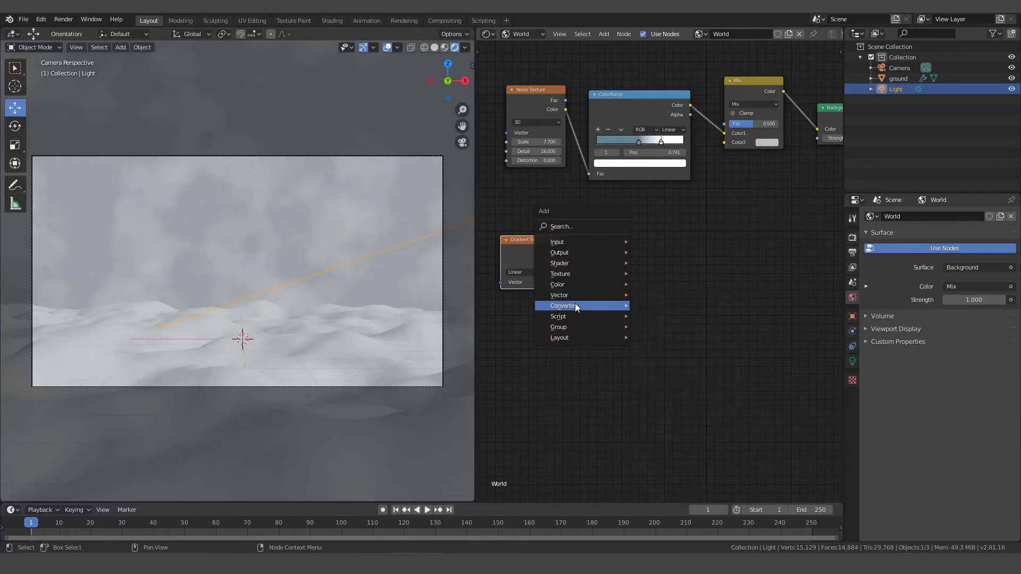
pyautogui.moveTo(588, 307)
pyautogui.click(655, 329)
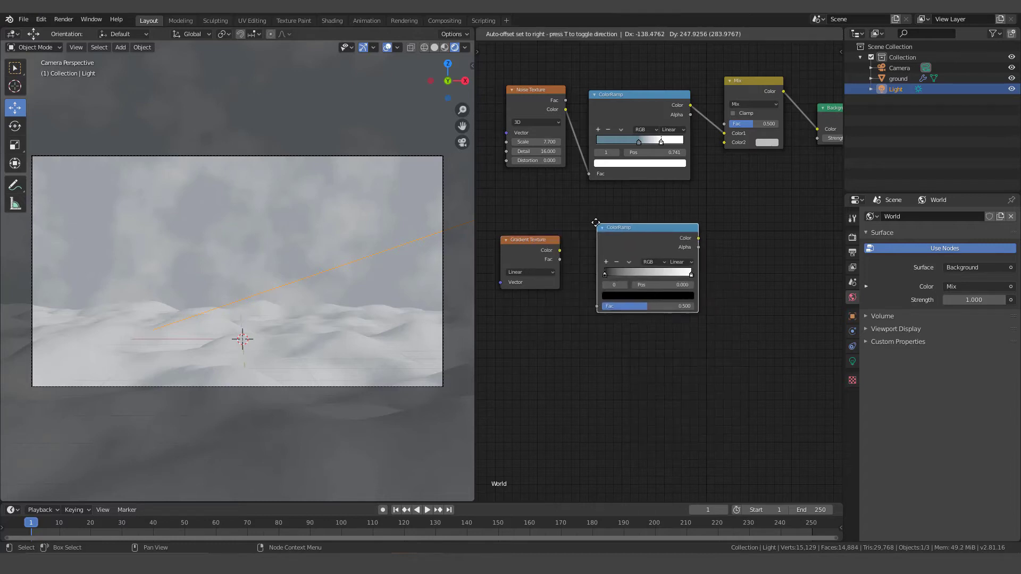
pyautogui.click(583, 217)
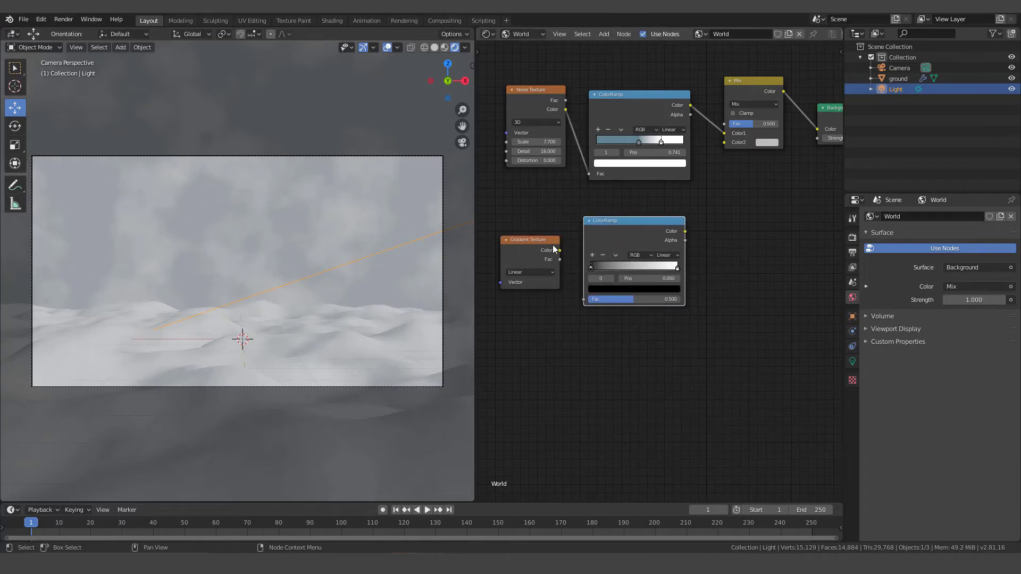
pyautogui.moveTo(560, 251); pyautogui.dragTo(585, 300)
# Link the second ColorRamp's Color to the Mix node's Color2.
pyautogui.scroll(2, 586, 305)
pyautogui.moveTo(589, 288); pyautogui.dragTo(650, 268, button='middle')
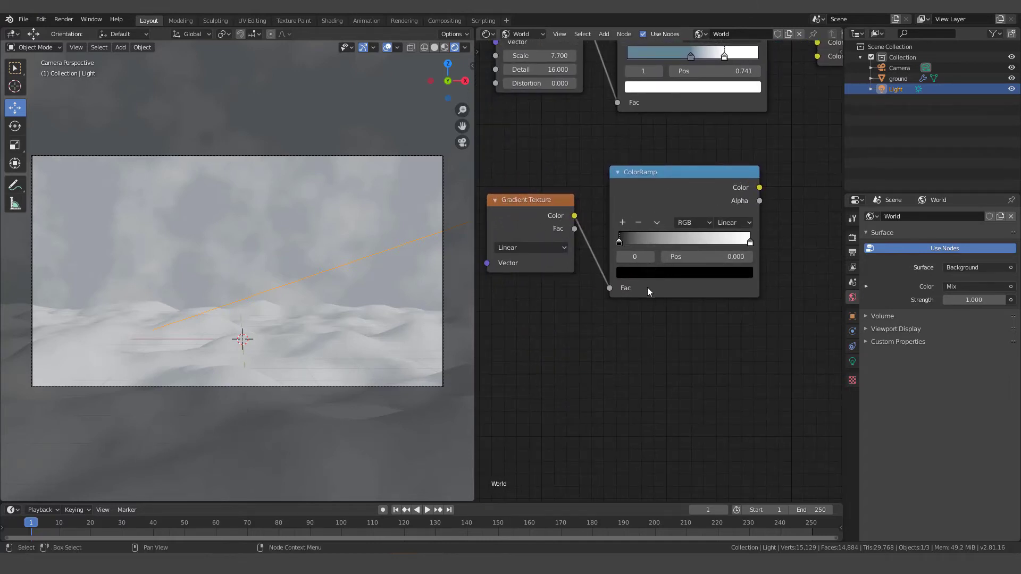
pyautogui.moveTo(693, 296); pyautogui.dragTo(589, 381, button='middle')
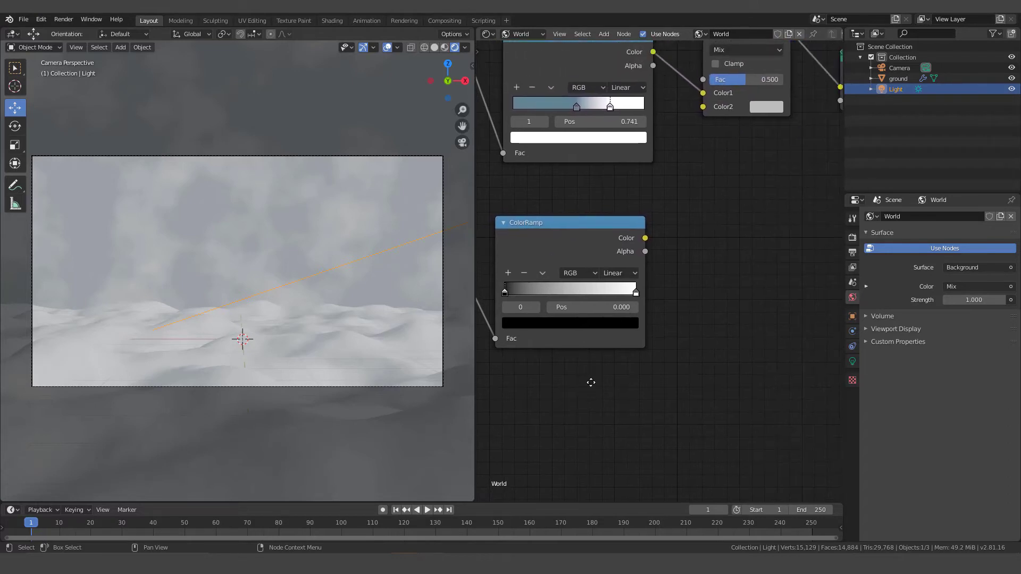
pyautogui.moveTo(645, 238); pyautogui.dragTo(702, 108)
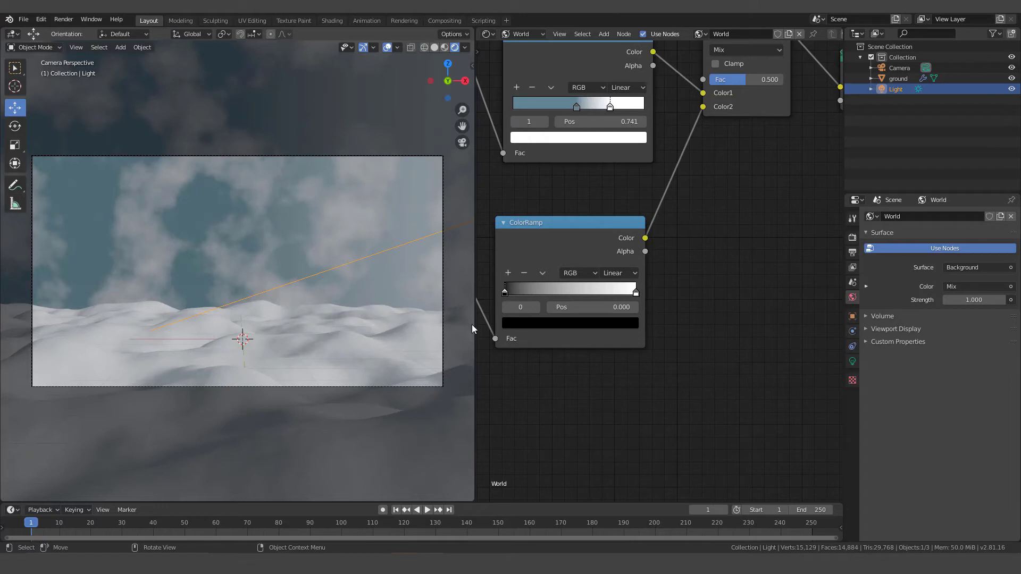
# Select the Gradient Texture node, search the add-on preferences for "node" and save the preferences with Node Wrangler enabled.
pyautogui.scroll(-2, 525, 361)
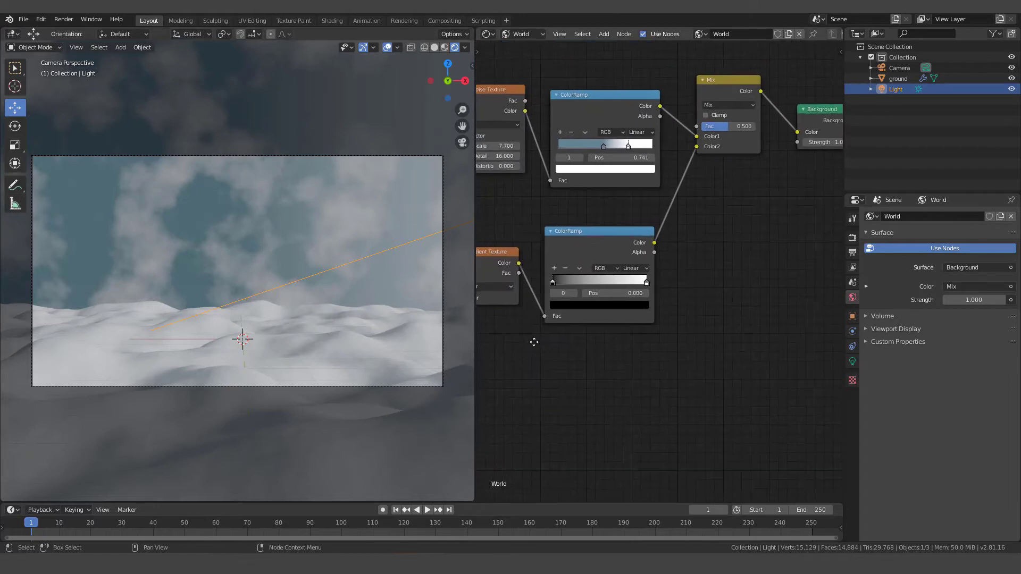
pyautogui.moveTo(534, 342); pyautogui.dragTo(702, 321, button='middle')
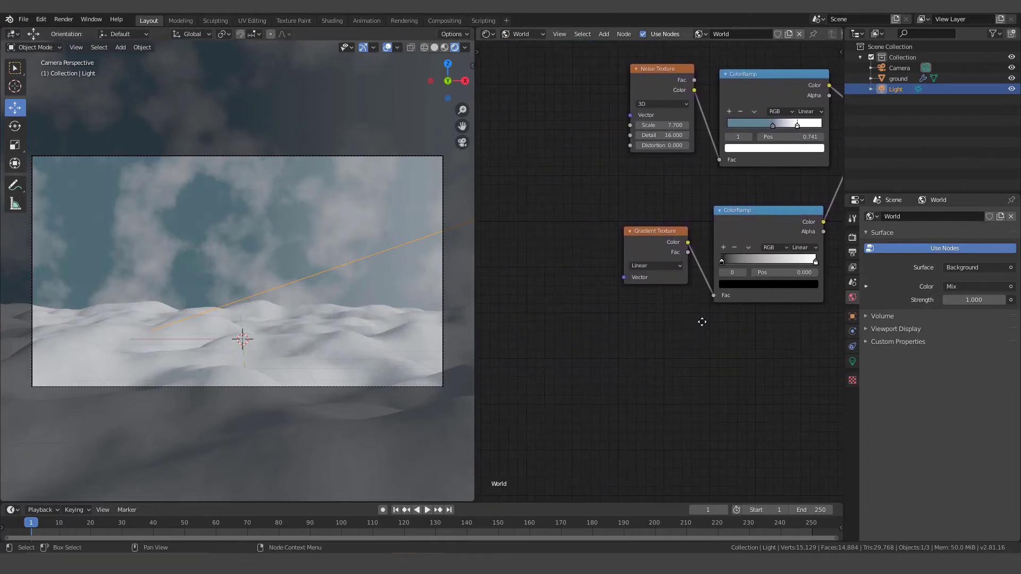
pyautogui.click(647, 242)
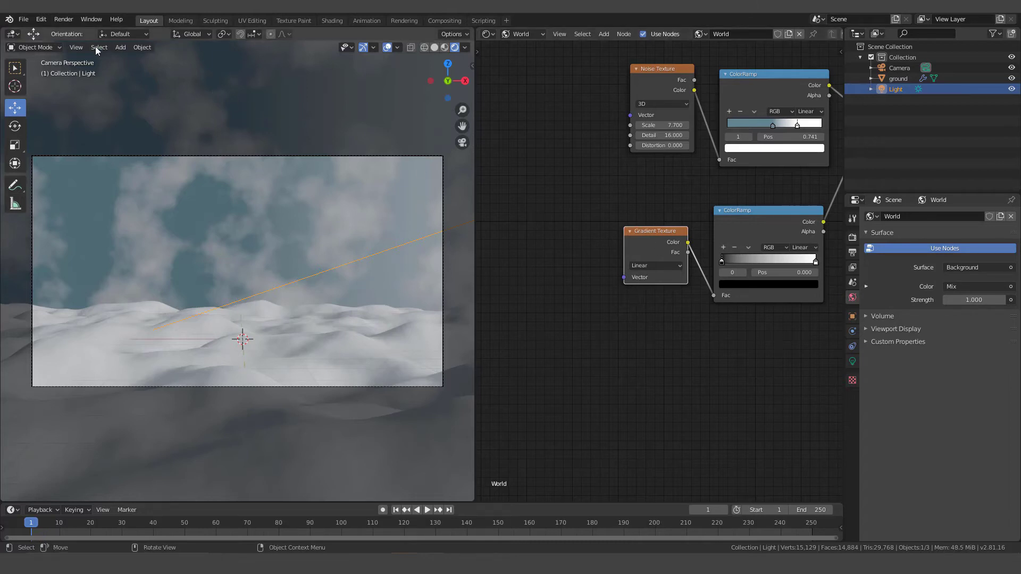
pyautogui.click(42, 21)
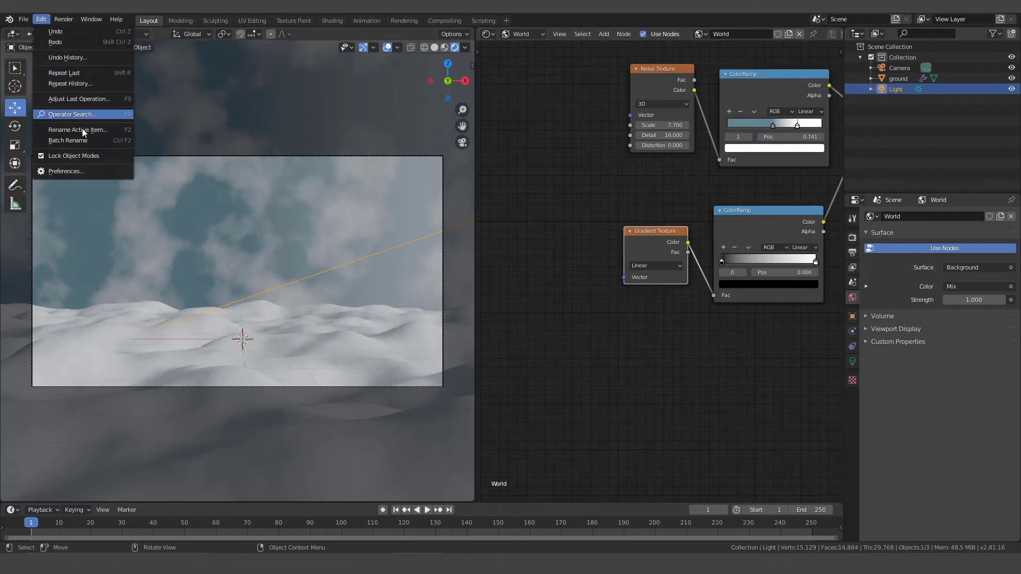
pyautogui.click(81, 171)
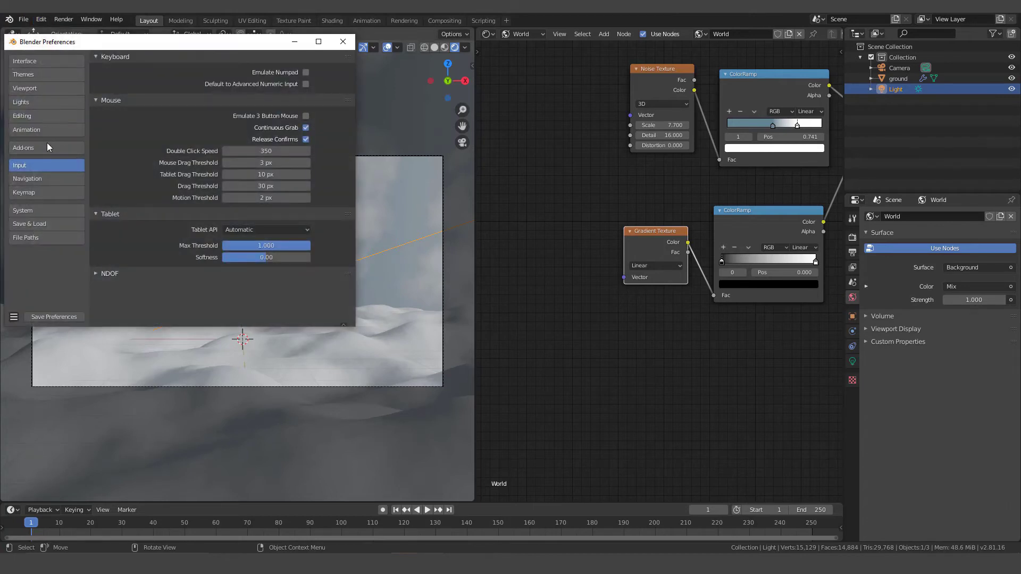
pyautogui.click(41, 146)
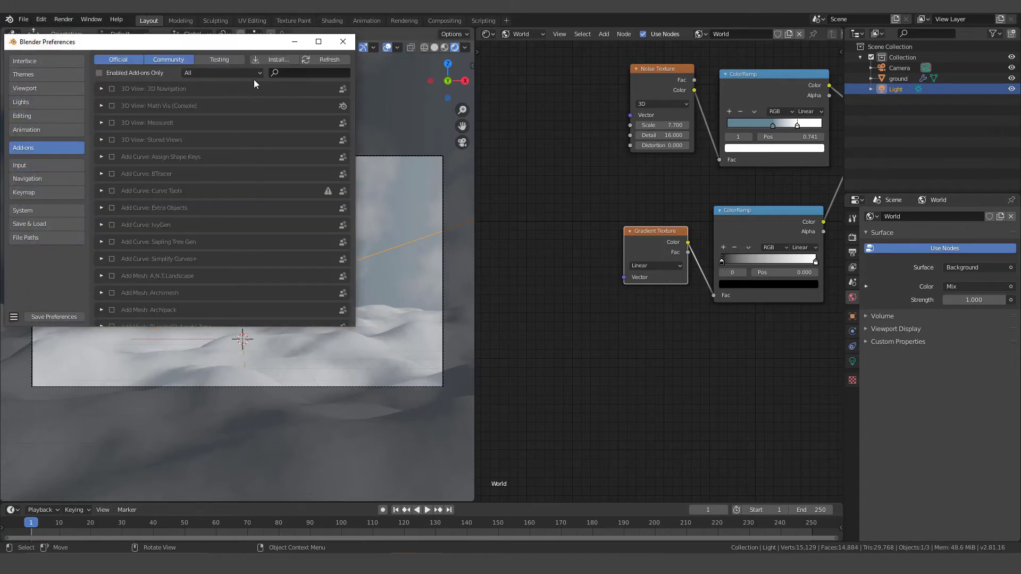
pyautogui.click(297, 72)
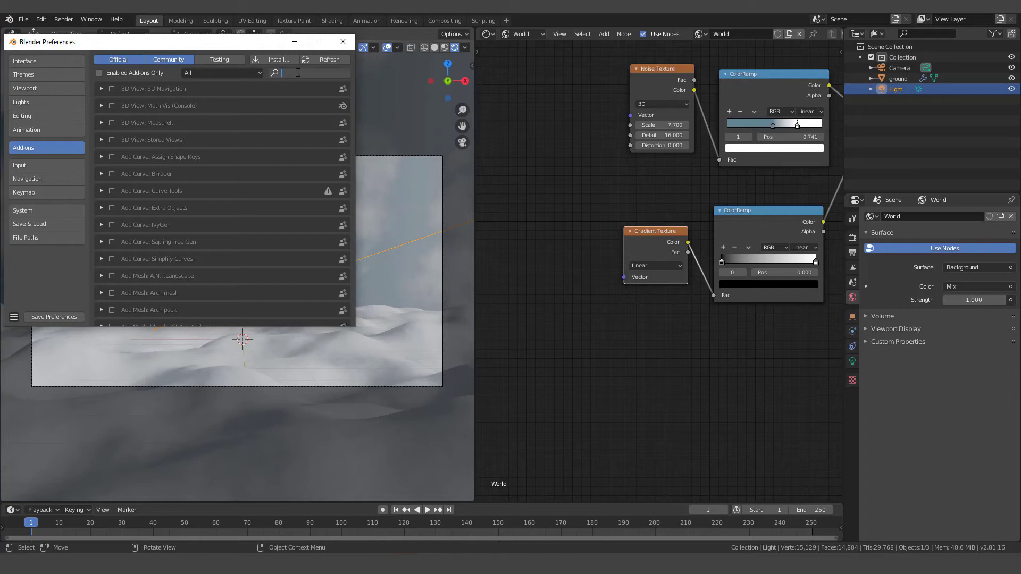
pyautogui.write('node')
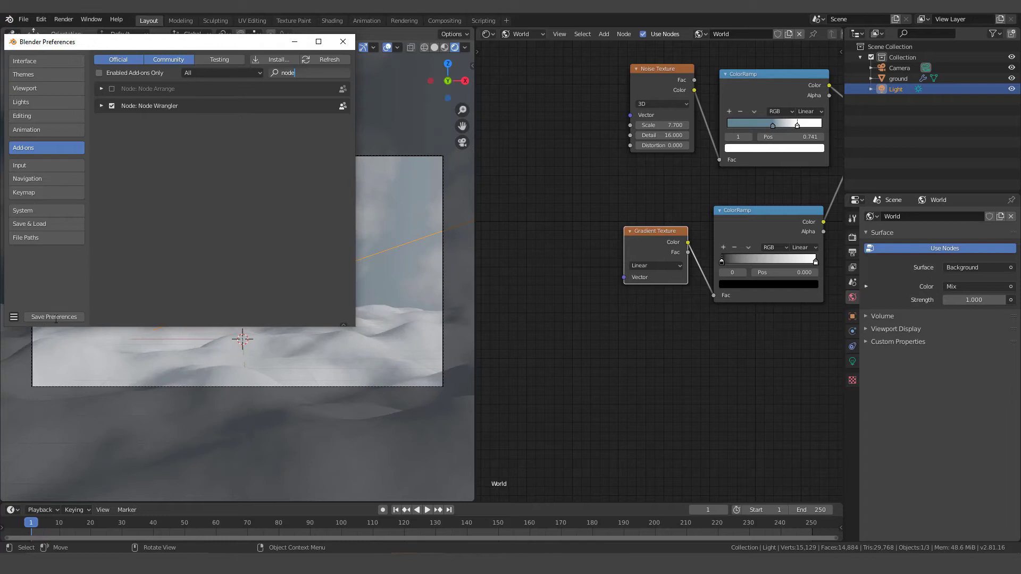
pyautogui.click(49, 318)
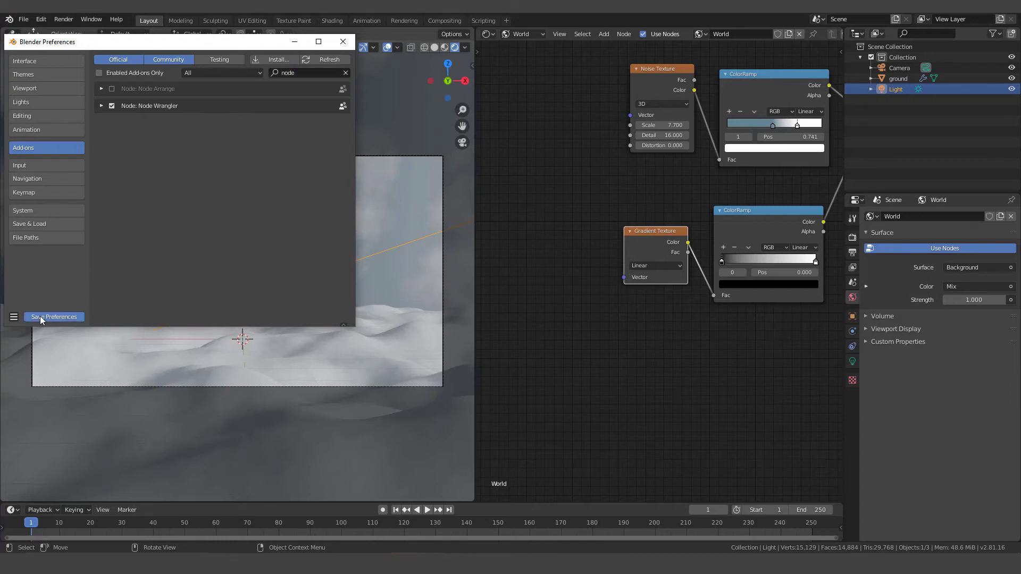
pyautogui.click(40, 316)
pyautogui.click(343, 41)
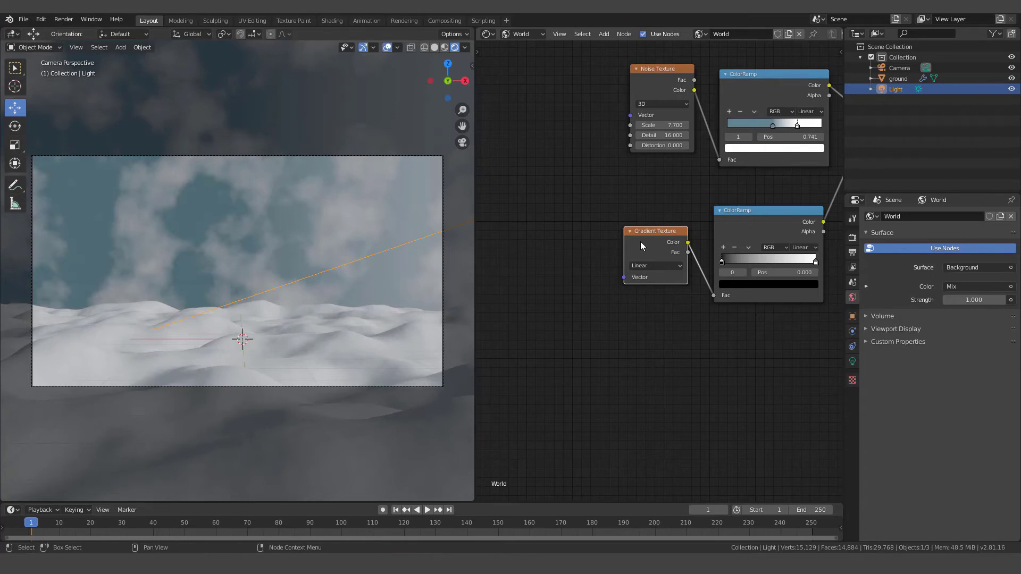
# Add linked Mapping and Texture Coordinate nodes ahead of the Gradient Texture with Node Wrangler.
pyautogui.hotkey('ctrl', 't')
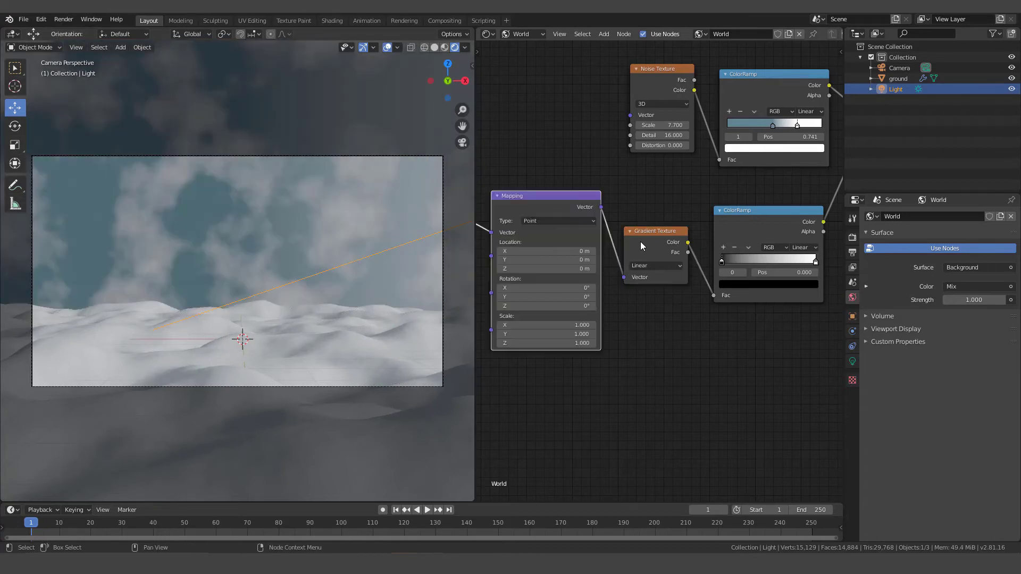
pyautogui.scroll(-1, 571, 362)
pyautogui.scroll(-3, 572, 363)
pyautogui.moveTo(572, 351); pyautogui.dragTo(660, 303, button='middle')
pyautogui.scroll(2, 661, 303)
pyautogui.scroll(2, 661, 303)
pyautogui.moveTo(649, 186); pyautogui.dragTo(678, 180, button='middle')
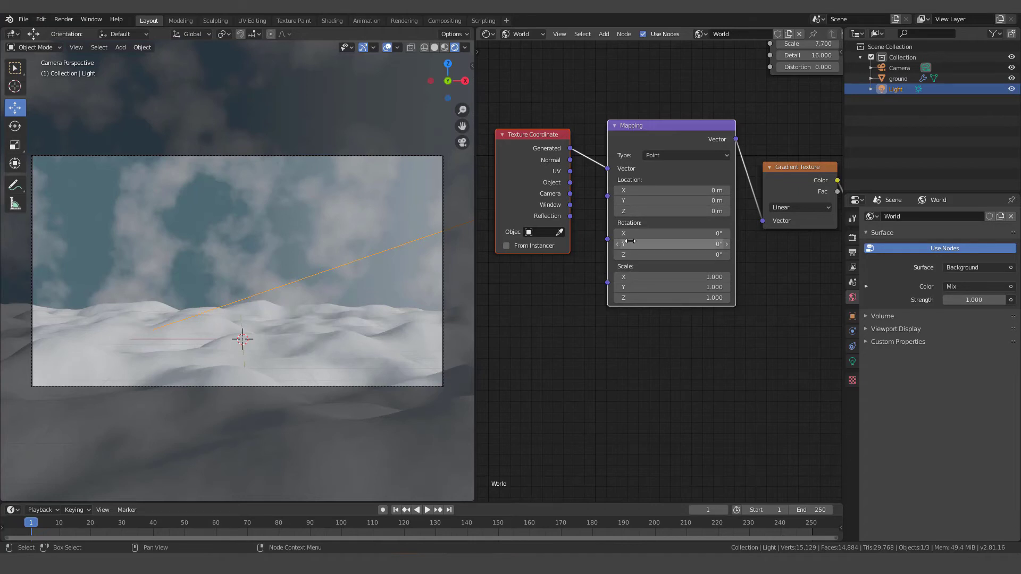
# Set the Mapping node's Y rotation to -90° and its X location to 0.08 m.
pyautogui.click(716, 244)
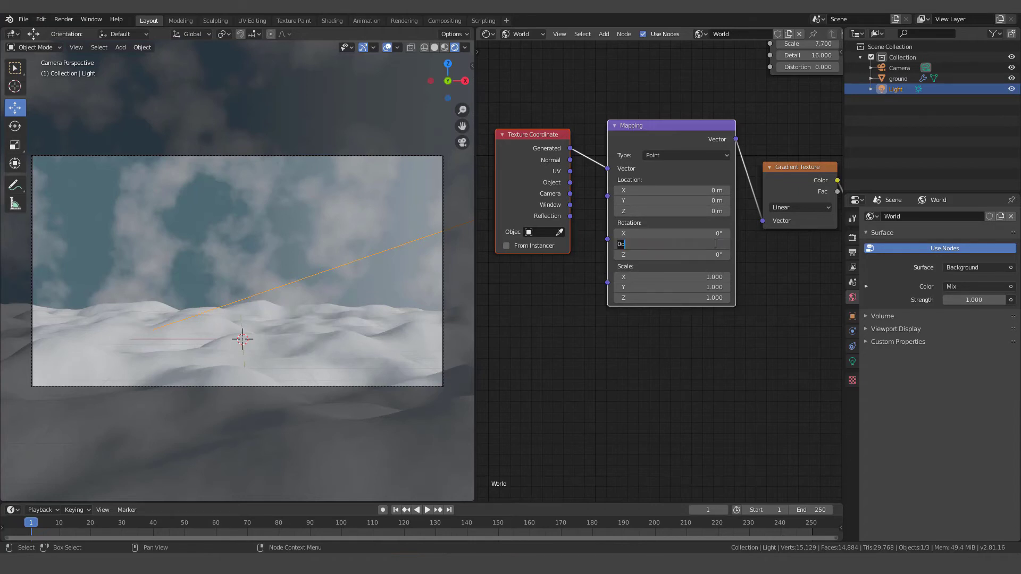
pyautogui.press('BackSpace')
pyautogui.write('-90')
pyautogui.press('Return')
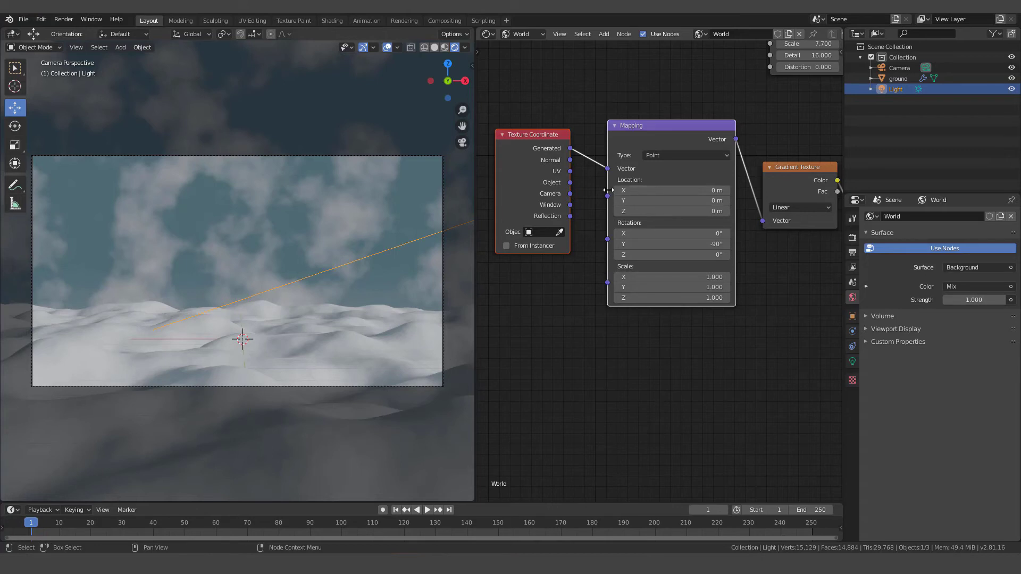
pyautogui.click(707, 190)
pyautogui.press('BackSpace')
pyautogui.write('.08')
pyautogui.press('Return')
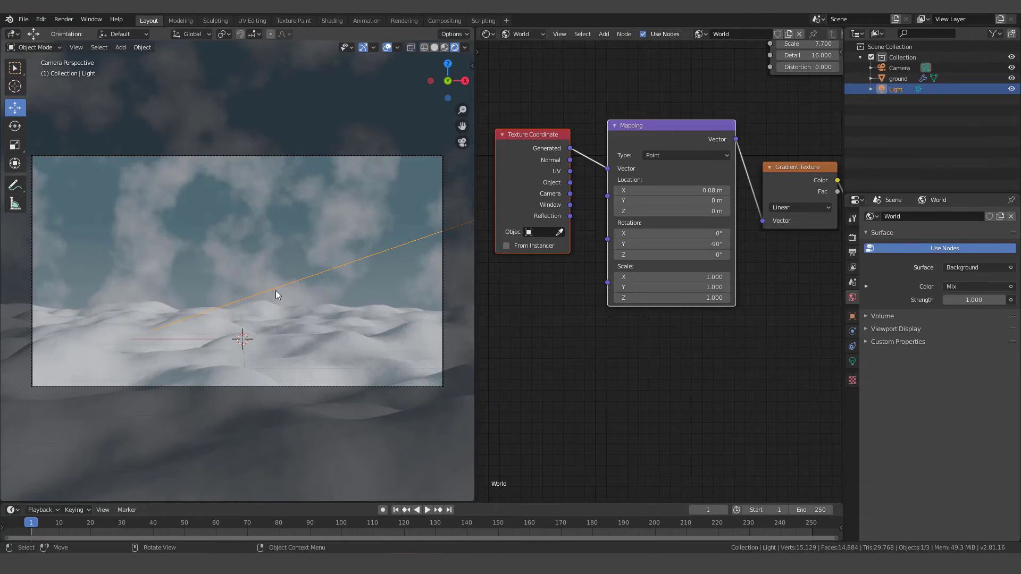
# Move the white stop of the gradient's ColorRamp to position 0.309.
pyautogui.moveTo(610, 307); pyautogui.dragTo(820, 327, button='middle')
pyautogui.scroll(1, 771, 264)
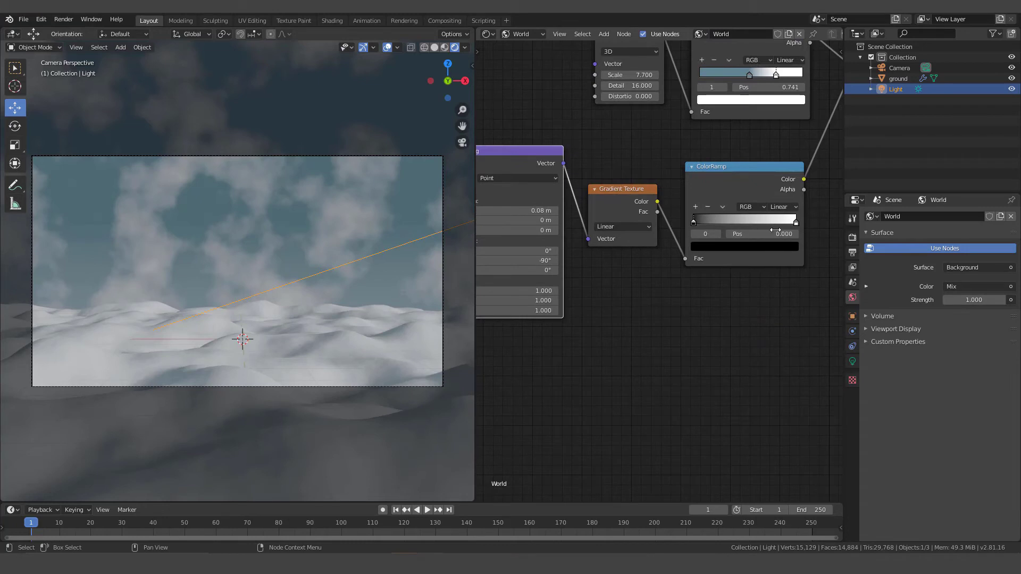
pyautogui.moveTo(763, 281); pyautogui.dragTo(719, 291, button='middle')
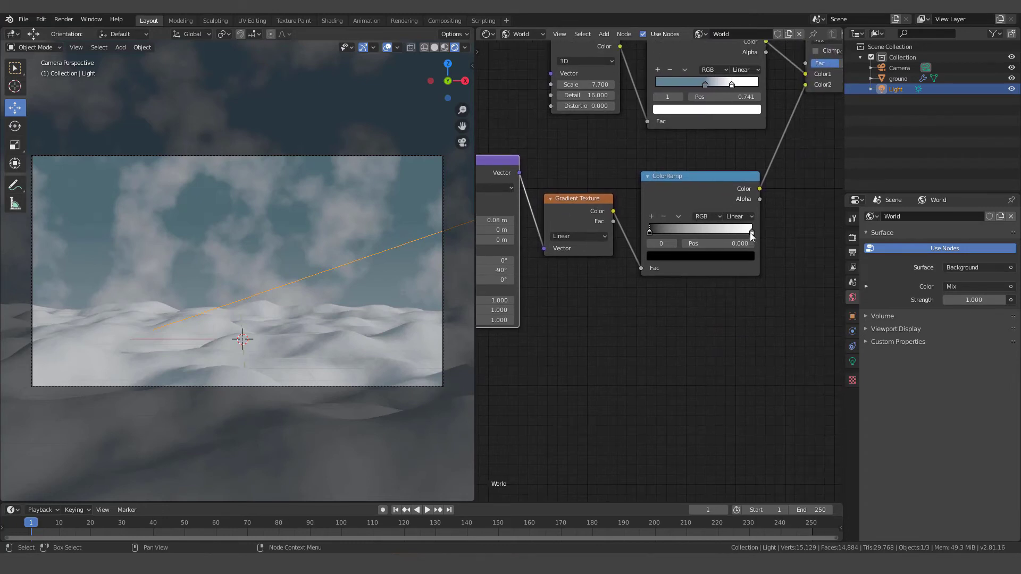
pyautogui.moveTo(751, 232); pyautogui.dragTo(677, 238)
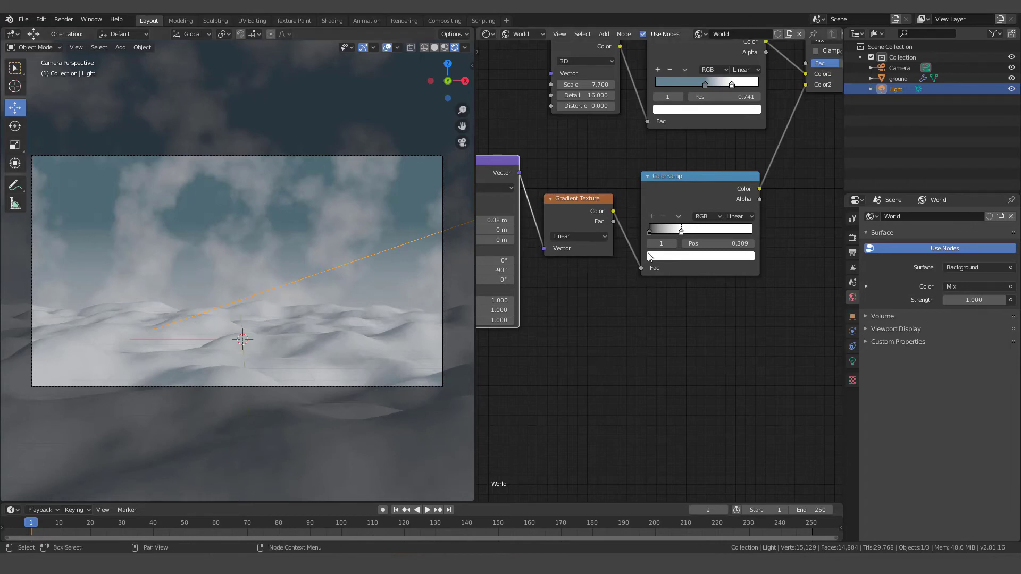
# Move the white stop of the gradient's ColorRamp to position 0.373.
pyautogui.moveTo(682, 232); pyautogui.dragTo(655, 233)
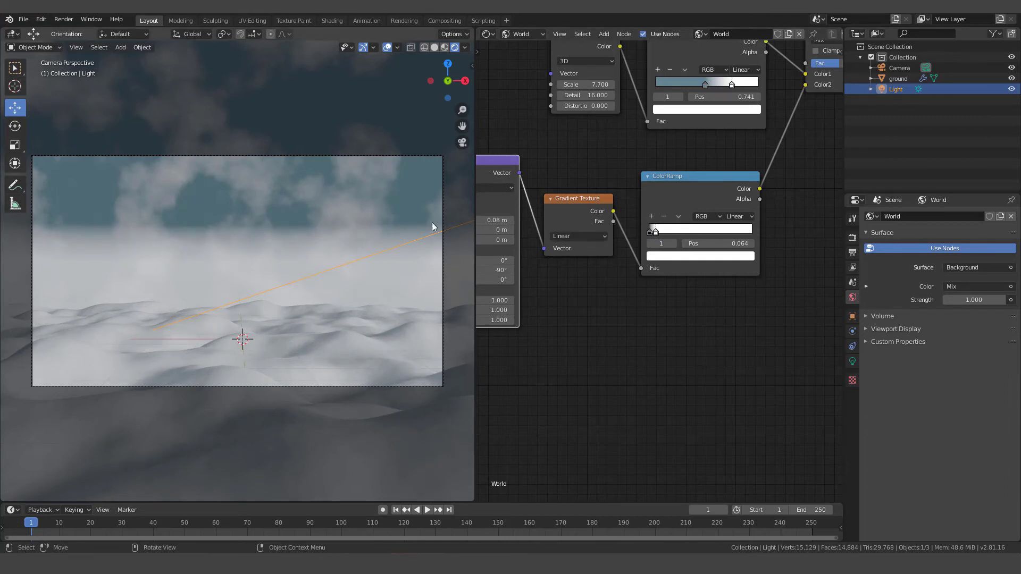
pyautogui.moveTo(659, 232); pyautogui.dragTo(684, 231)
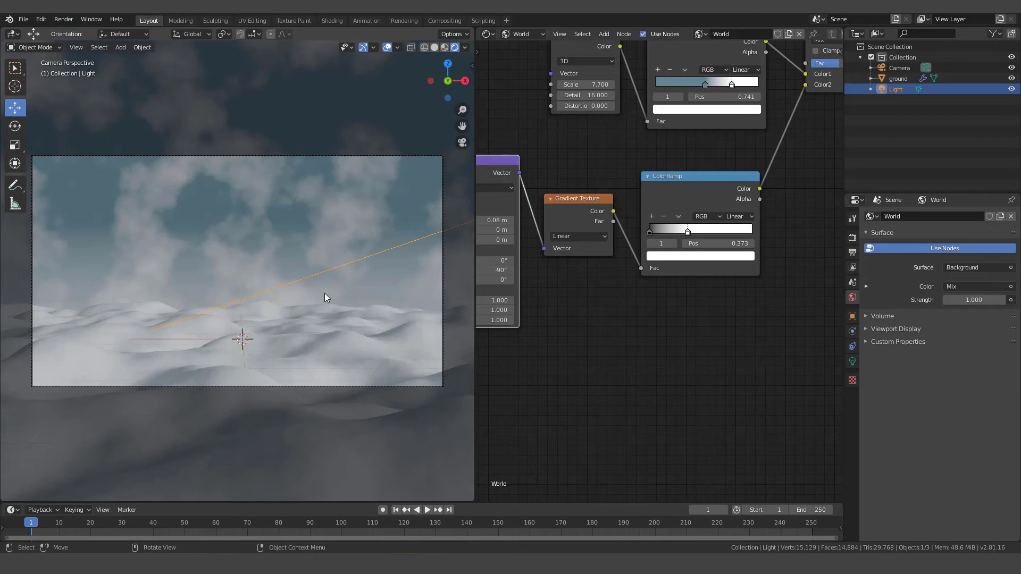
pyautogui.scroll(-3, 691, 282)
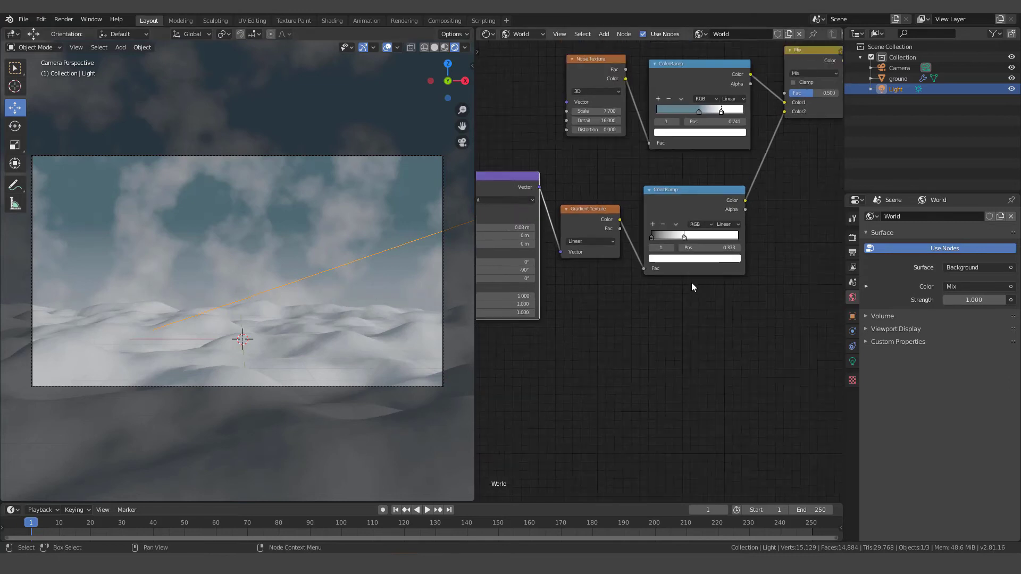
pyautogui.moveTo(684, 279); pyautogui.dragTo(738, 244, button='middle')
pyautogui.scroll(-2, 726, 250)
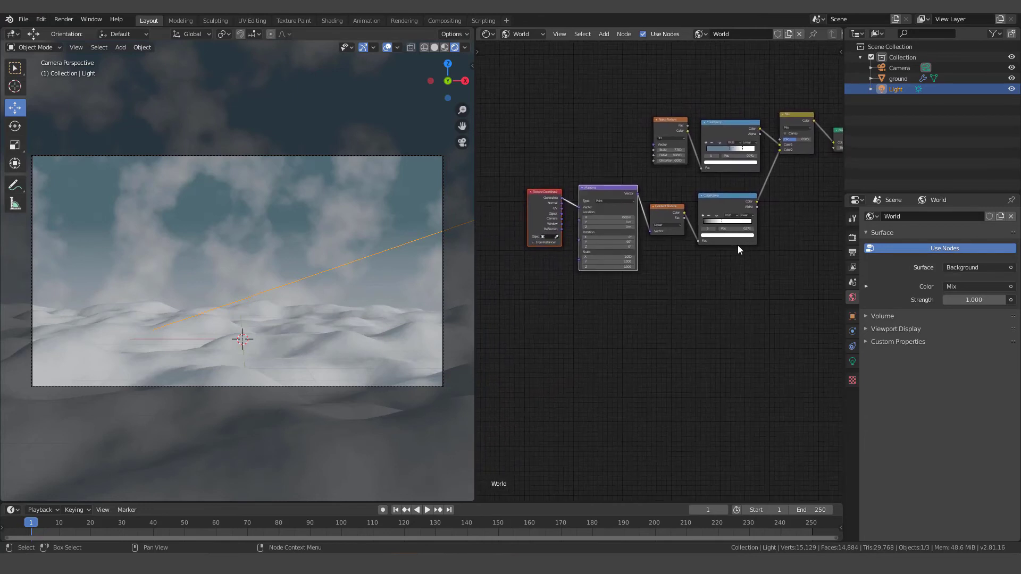
pyautogui.press('a')
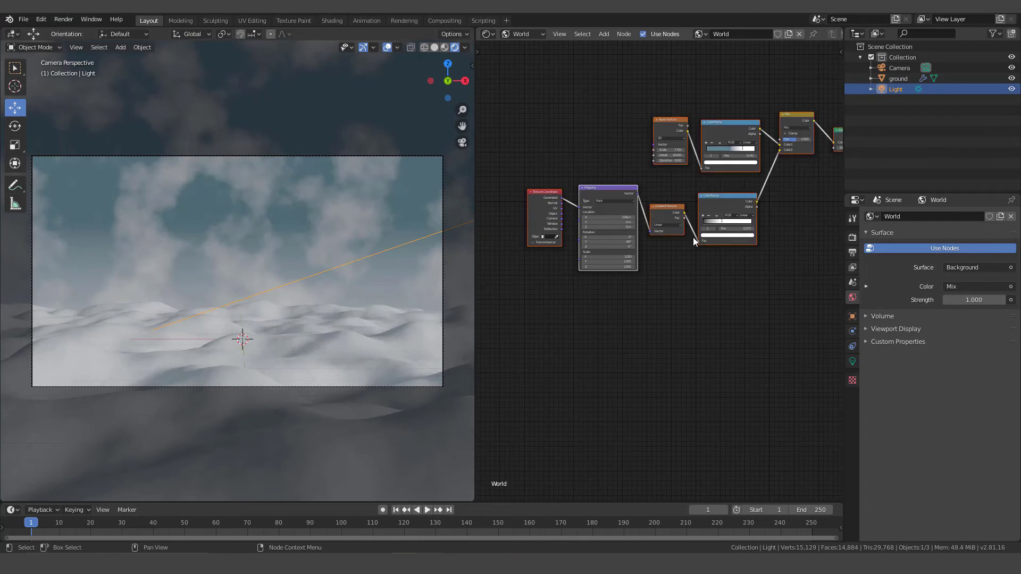
pyautogui.click(682, 268)
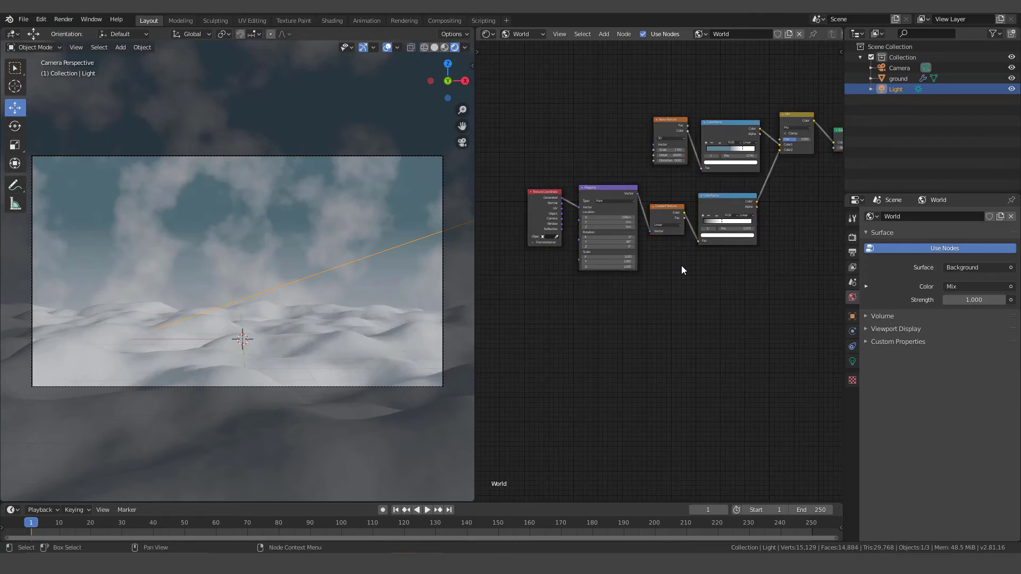
pyautogui.press('c')
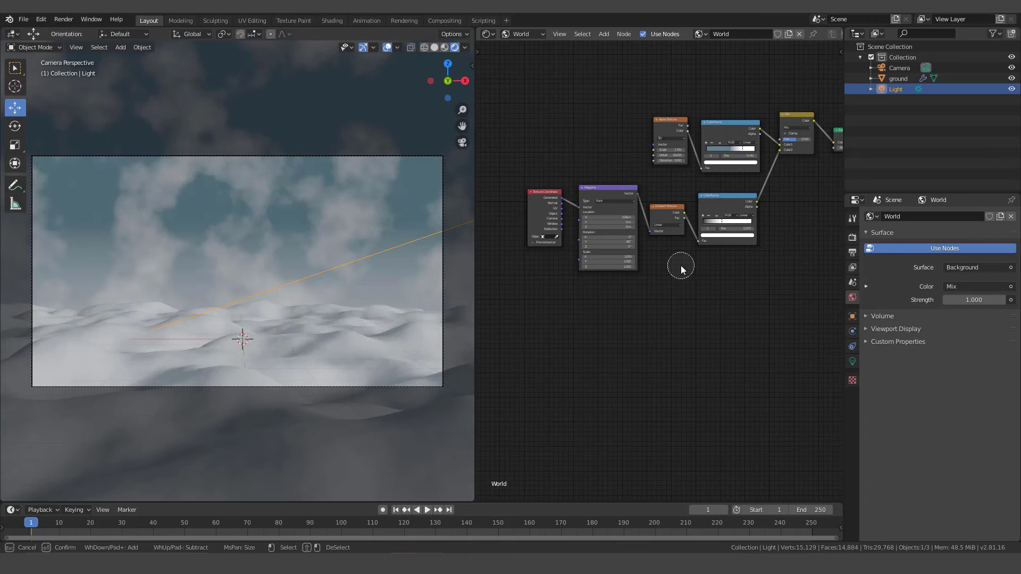
pyautogui.scroll(-5, 682, 269)
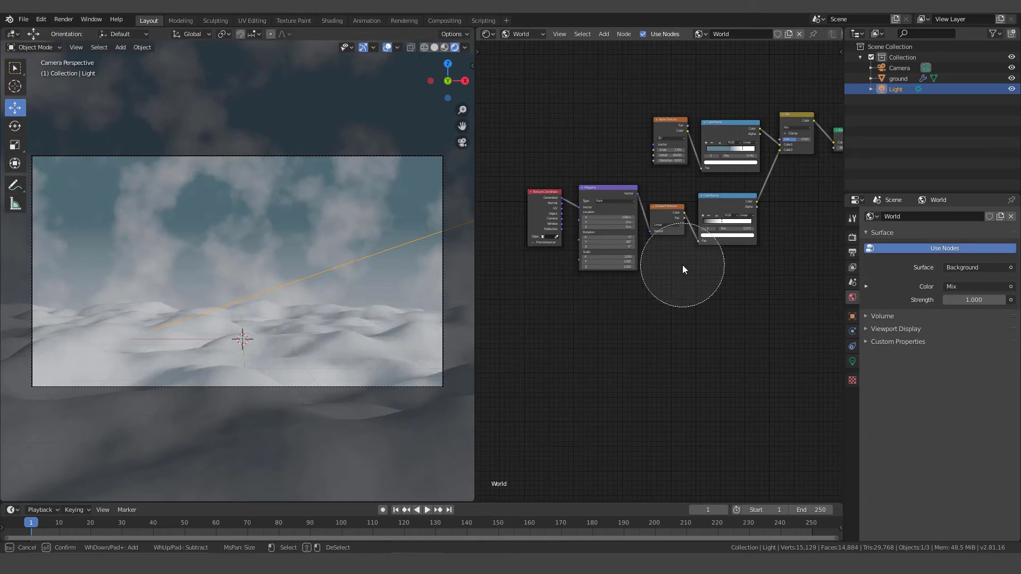
pyautogui.moveTo(682, 269)
pyautogui.mouseDown()
pyautogui.moveTo(750, 241)
pyautogui.moveTo(549, 234)
pyautogui.mouseUp()
pyautogui.press('Escape')
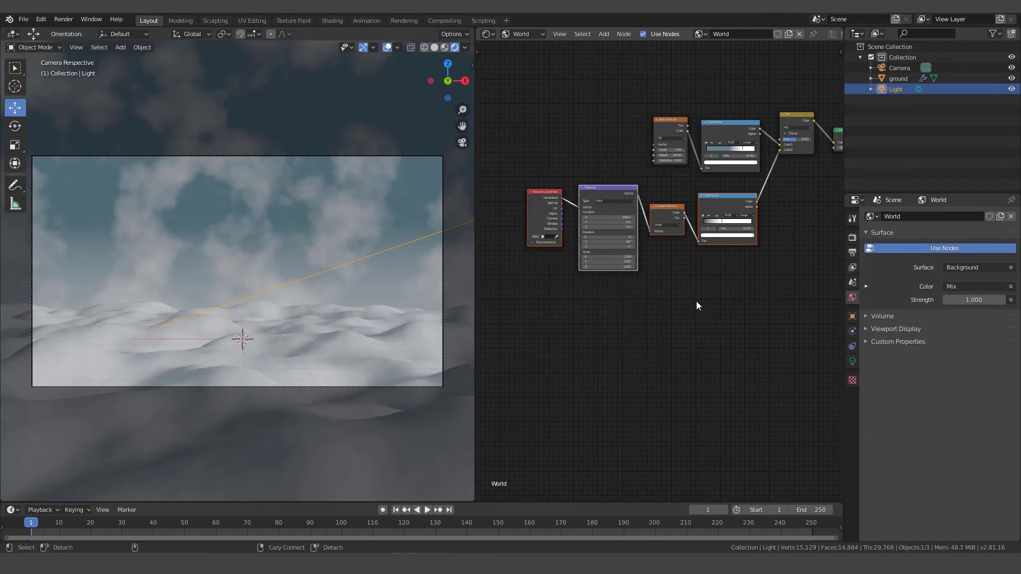
pyautogui.hotkey('alt', 'a')
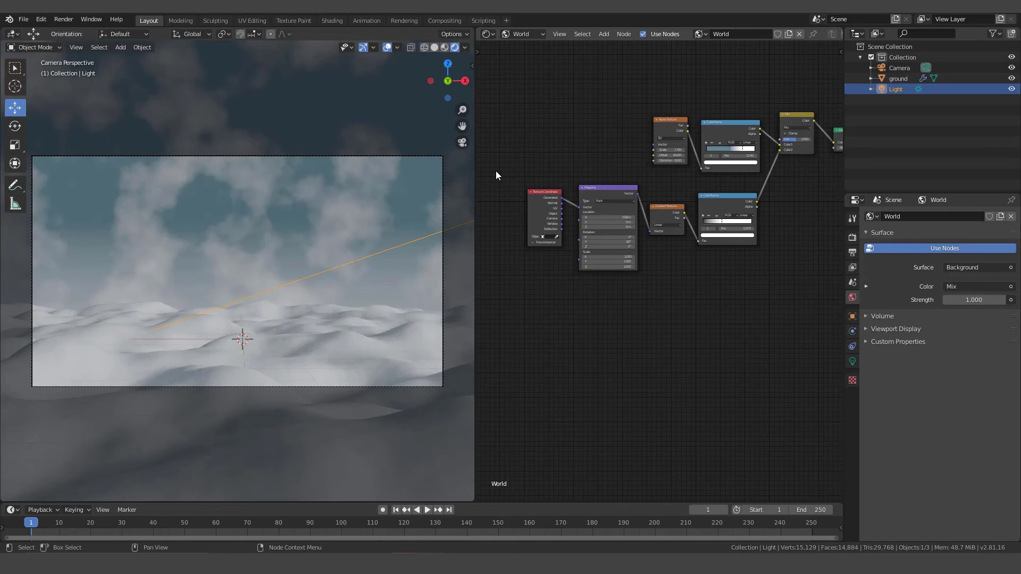
pyautogui.moveTo(497, 171); pyautogui.dragTo(775, 312)
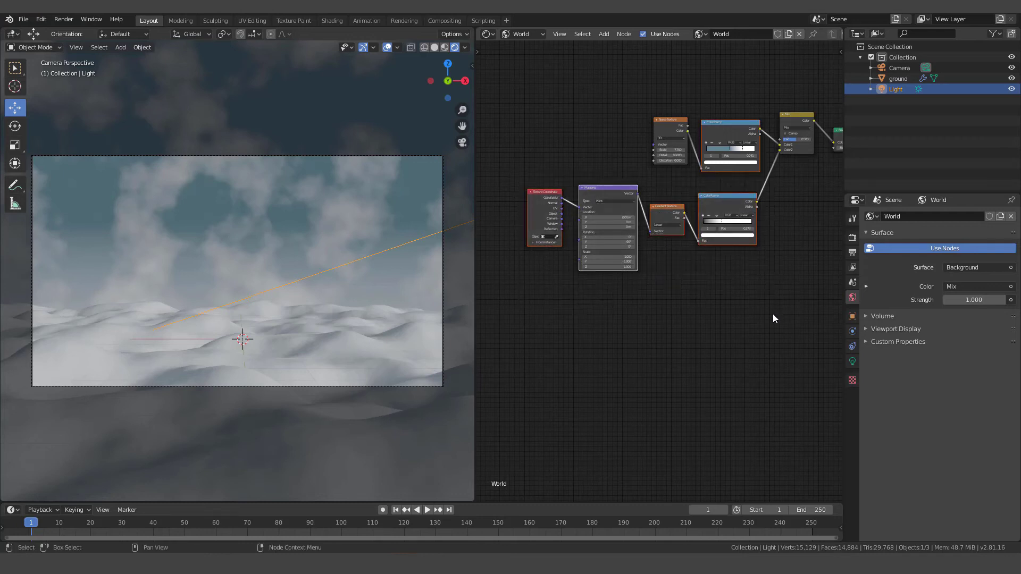
pyautogui.scroll(-2, 733, 139)
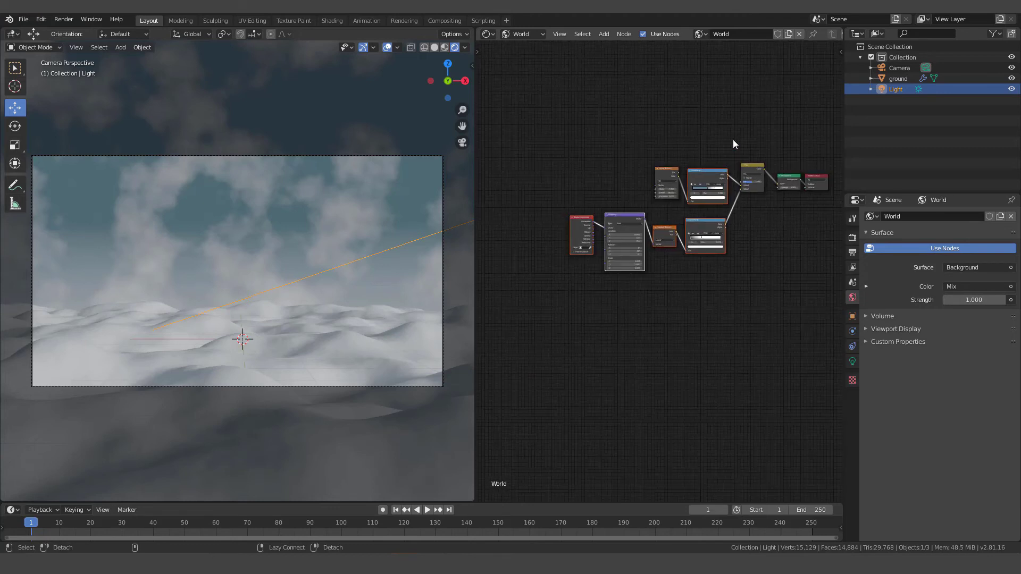
pyautogui.scroll(3, 657, 246)
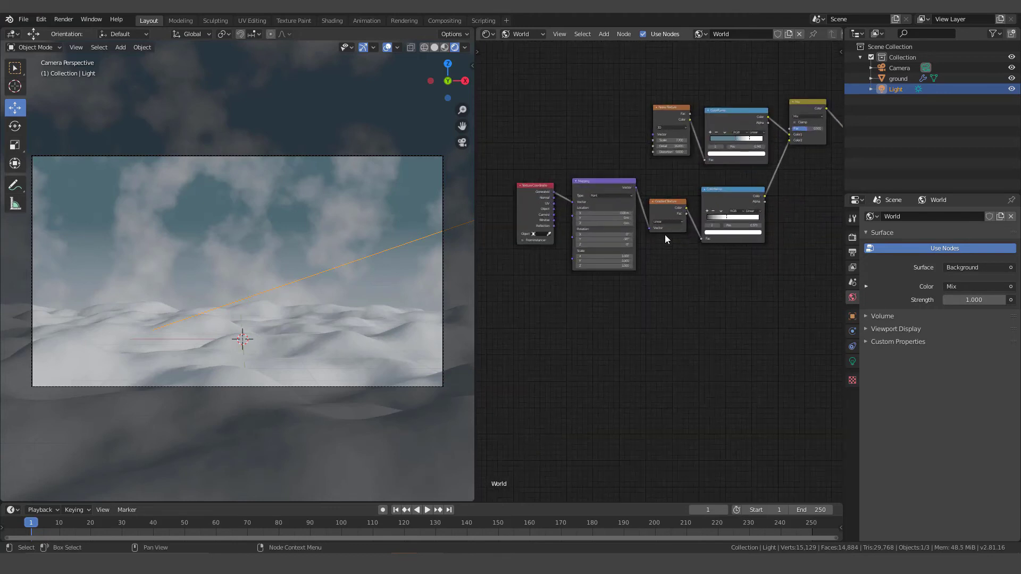
pyautogui.moveTo(664, 235); pyautogui.dragTo(688, 213, button='middle')
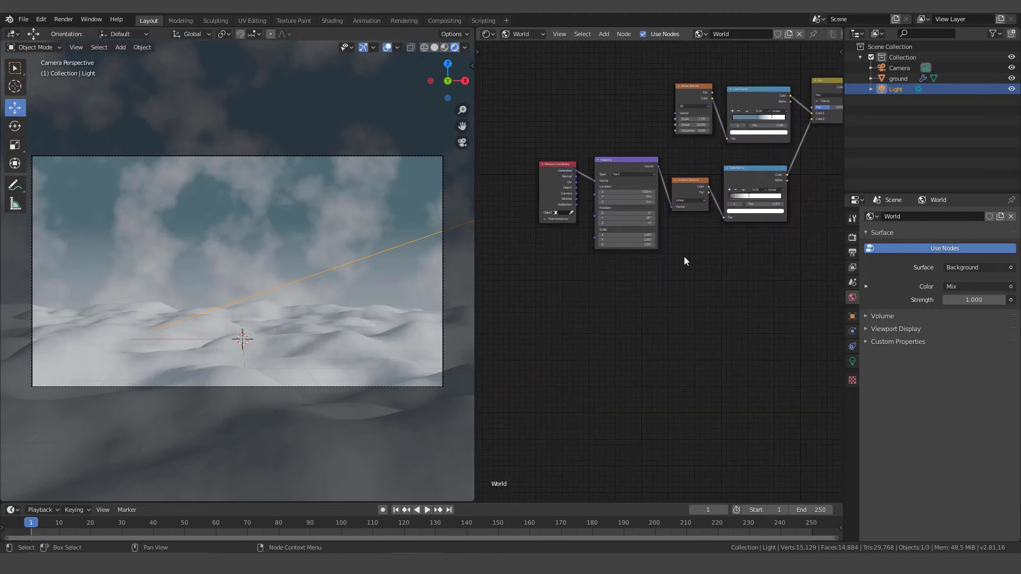
# Circle-select the Texture Coordinate, Mapping, Gradient Texture and its ColorRamp nodes, and duplicate them above the Noise Texture row.
pyautogui.press('c')
pyautogui.moveTo(738, 235); pyautogui.dragTo(591, 231)
pyautogui.rightClick(594, 244)
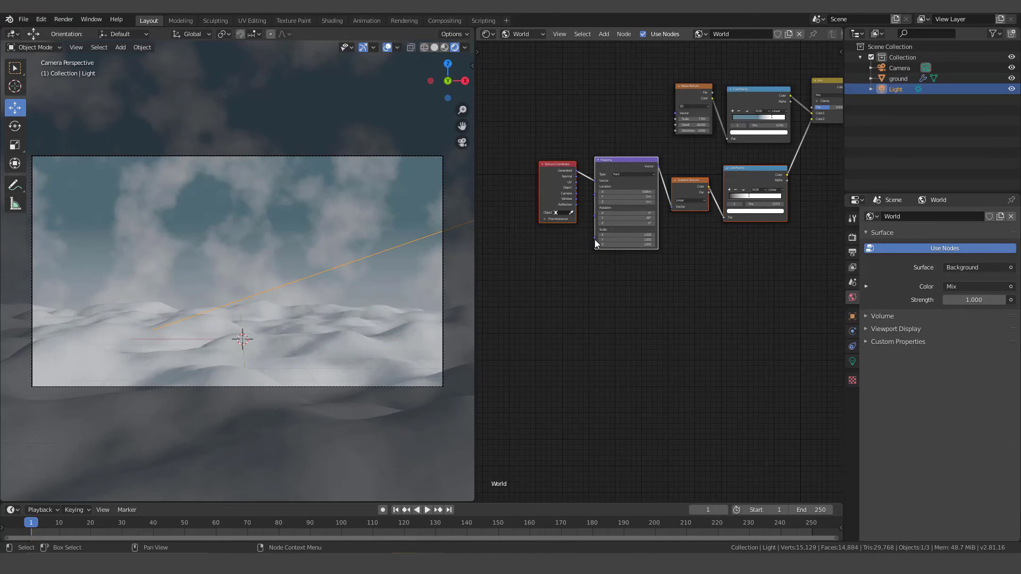
pyautogui.scroll(-3, 663, 211)
pyautogui.scroll(2, 662, 211)
pyautogui.scroll(-2, 652, 259)
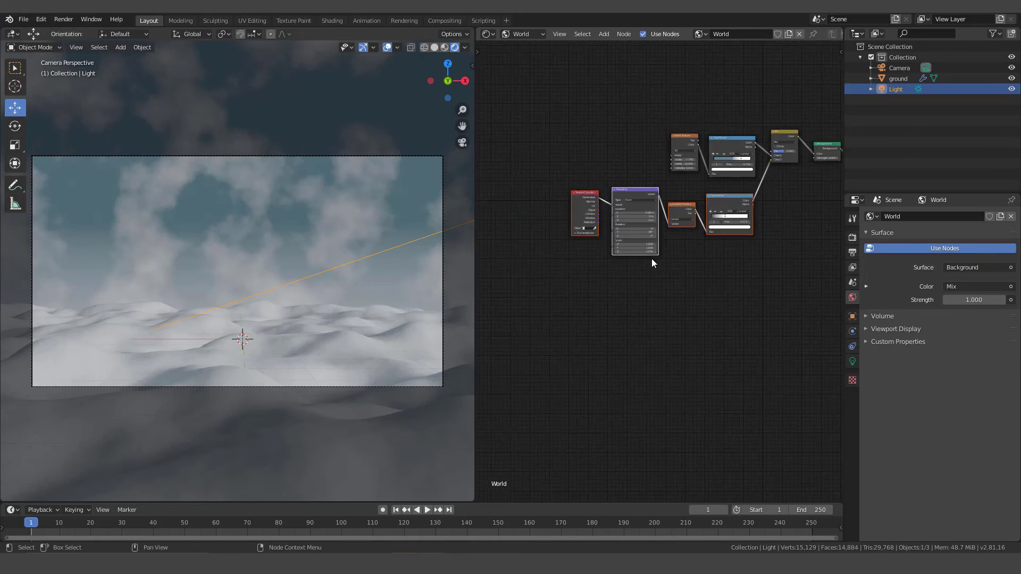
pyautogui.hotkey('shift', 'd')
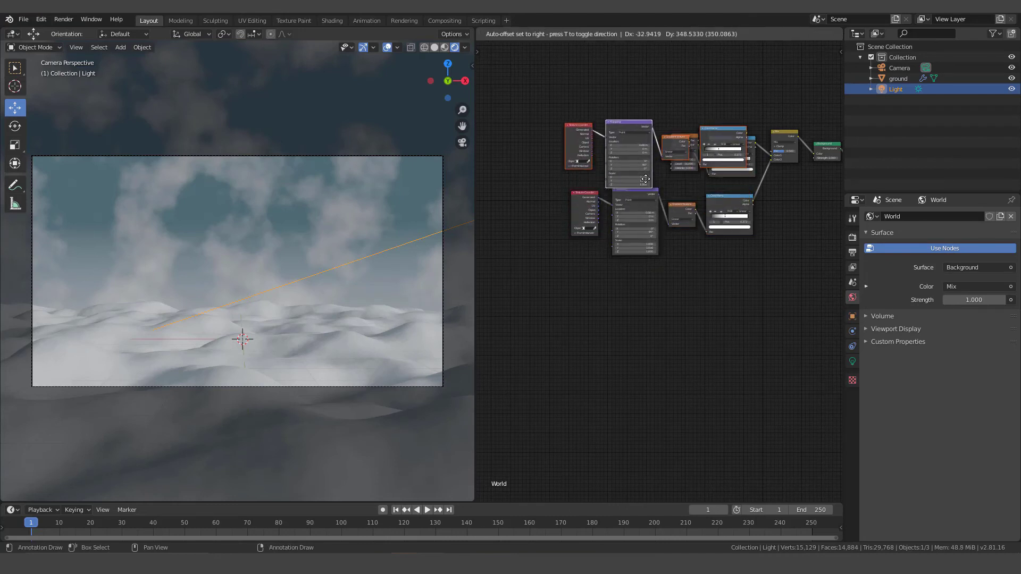
pyautogui.click(656, 139)
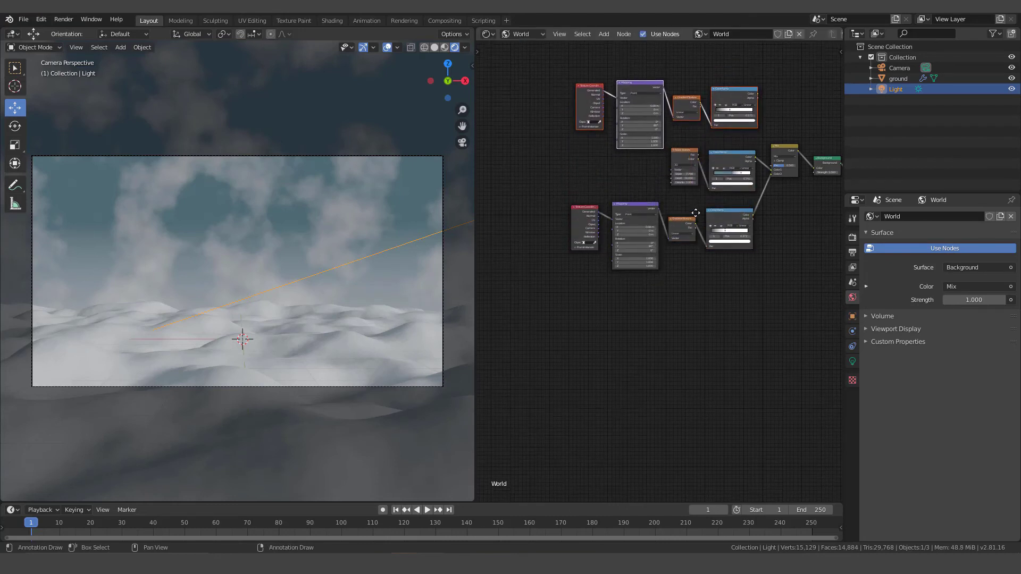
# Connect the duplicated ColorRamp's Color output to the Mix node's Fac input.
pyautogui.scroll(3, 678, 256)
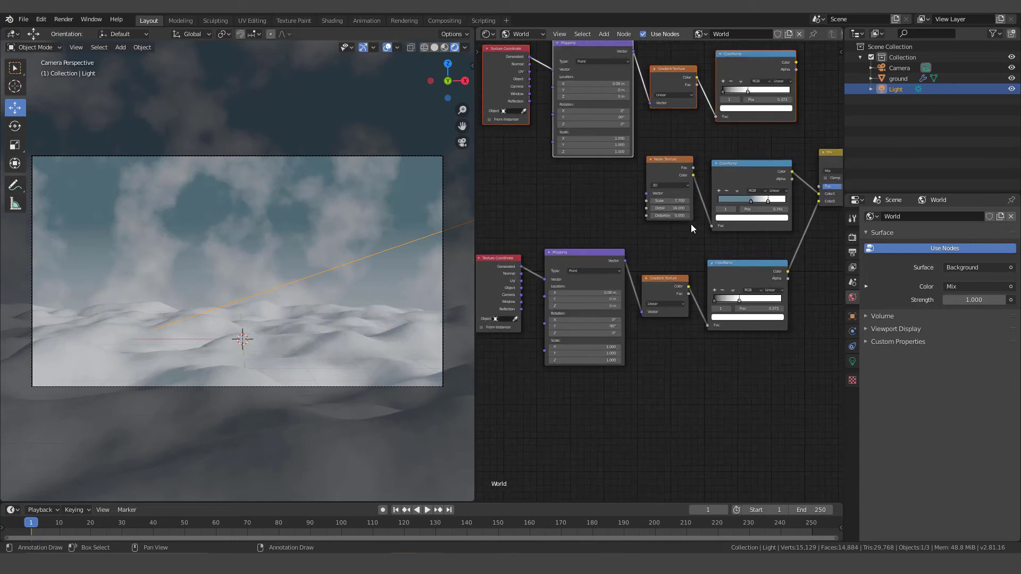
pyautogui.moveTo(691, 225); pyautogui.dragTo(676, 283, button='middle')
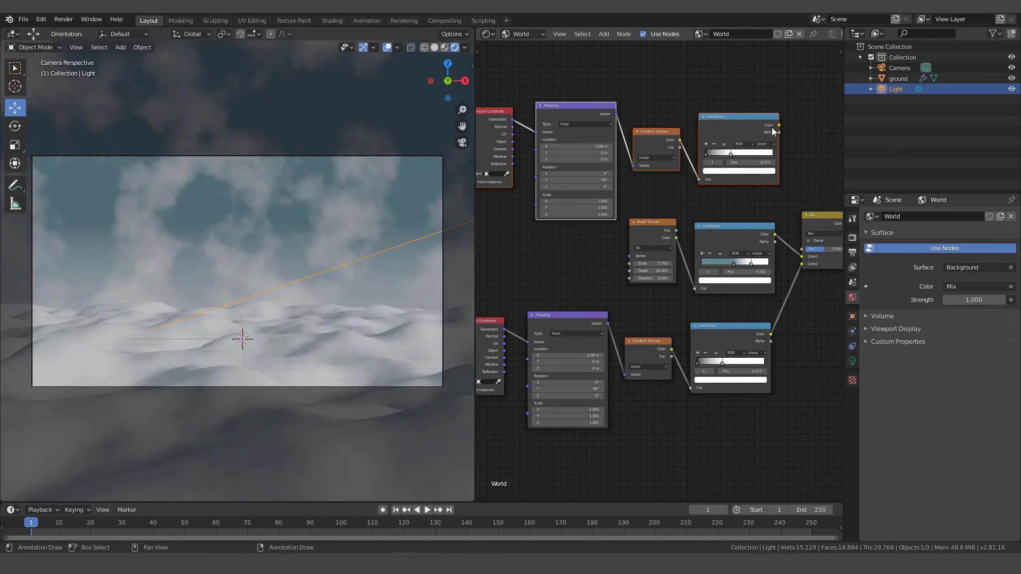
pyautogui.moveTo(780, 125); pyautogui.dragTo(802, 249)
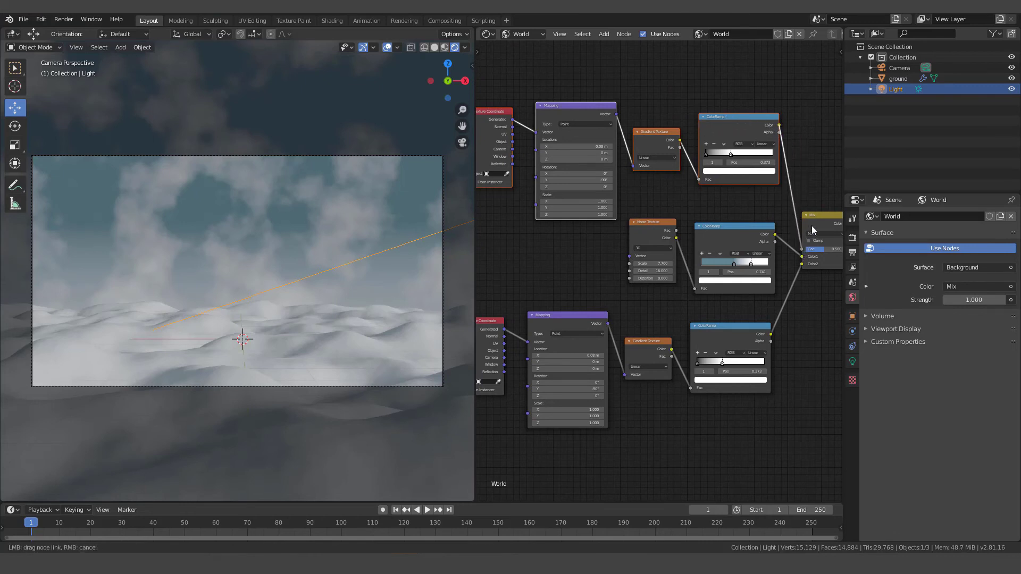
pyautogui.moveTo(795, 308); pyautogui.dragTo(719, 296, button='middle')
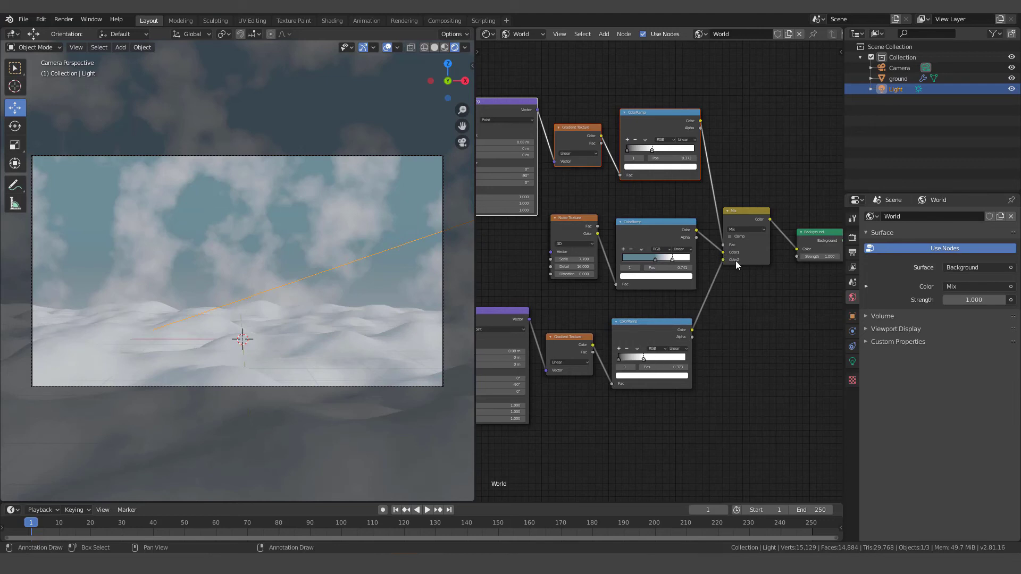
# Set the duplicated Mapping node's Y rotation to 90° and its X location to 0.5 m.
pyautogui.scroll(-1, 577, 354)
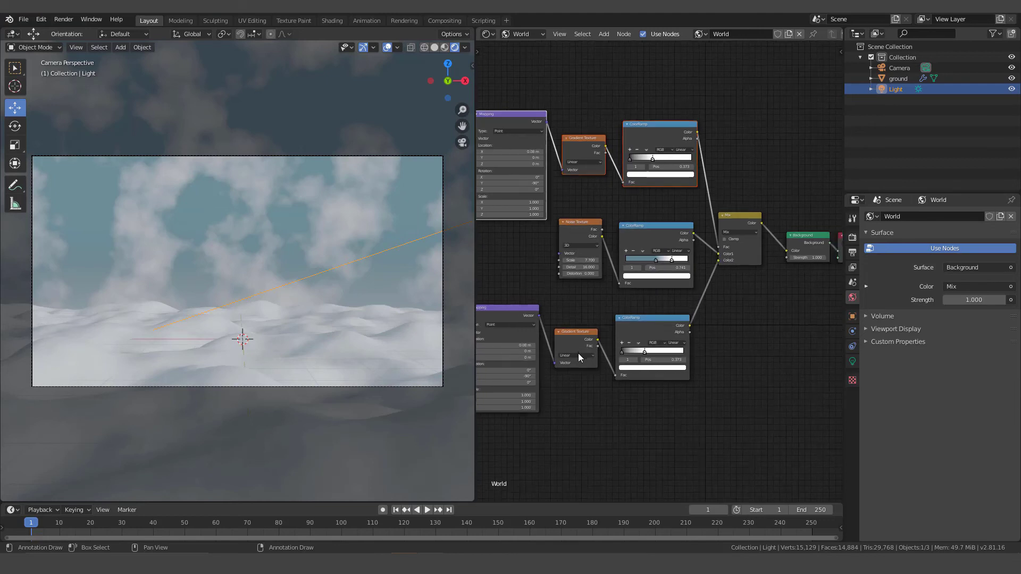
pyautogui.moveTo(579, 353); pyautogui.dragTo(641, 393, button='middle')
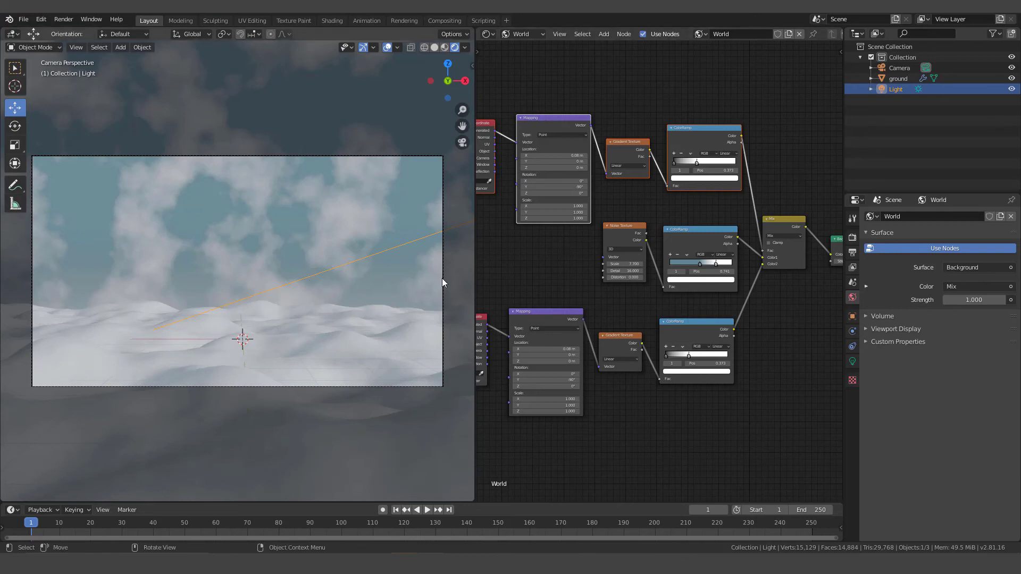
pyautogui.press('Home')
pyautogui.scroll(5, 577, 238)
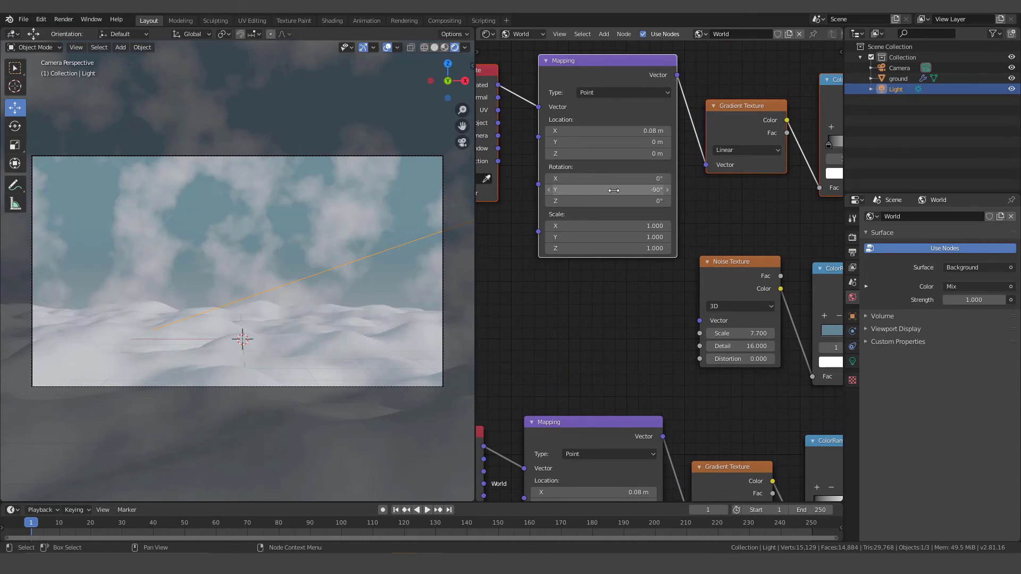
pyautogui.click(656, 190)
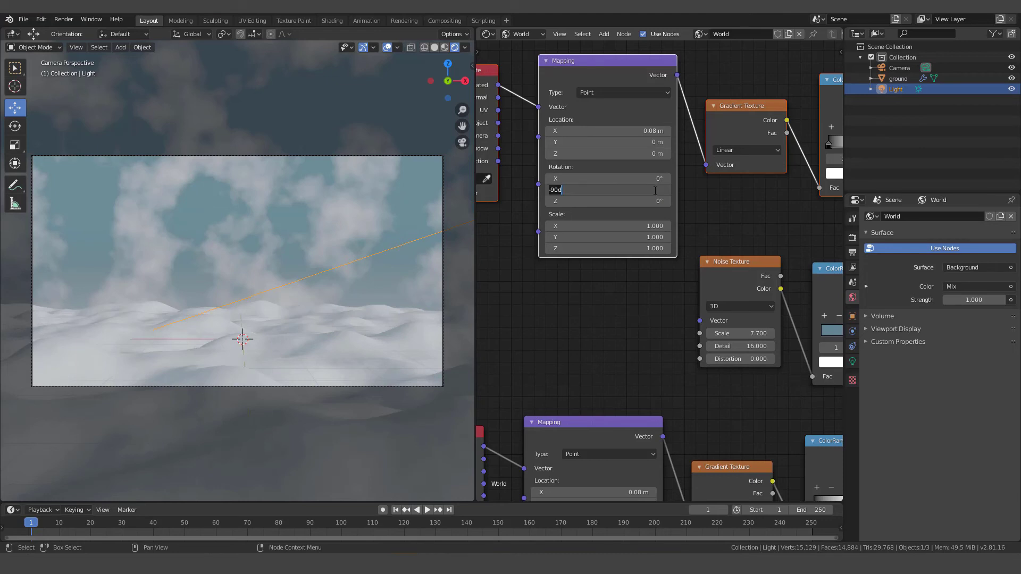
pyautogui.press('BackSpace')
pyautogui.write('90')
pyautogui.press('Return')
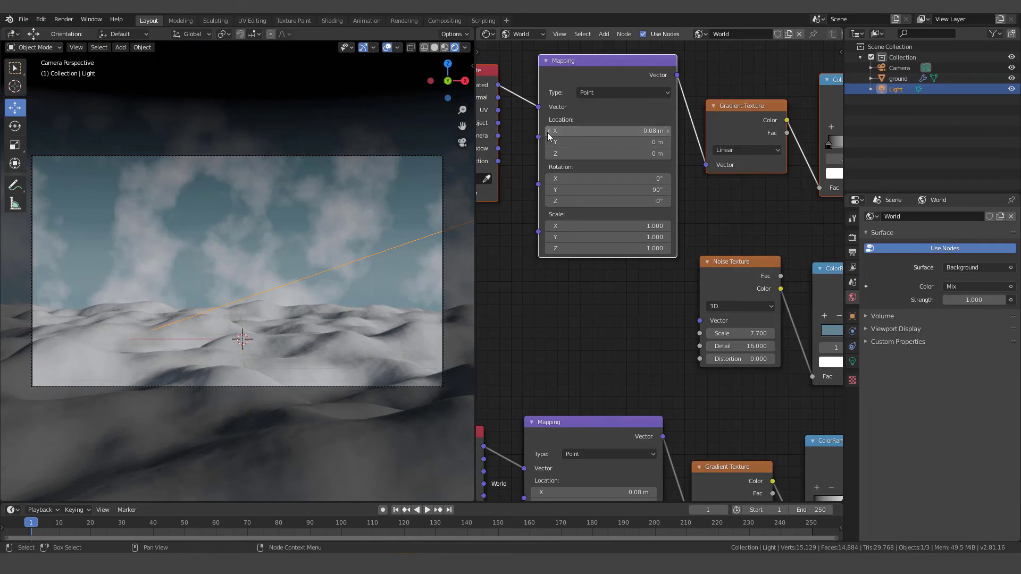
pyautogui.click(648, 135)
pyautogui.press('BackSpace')
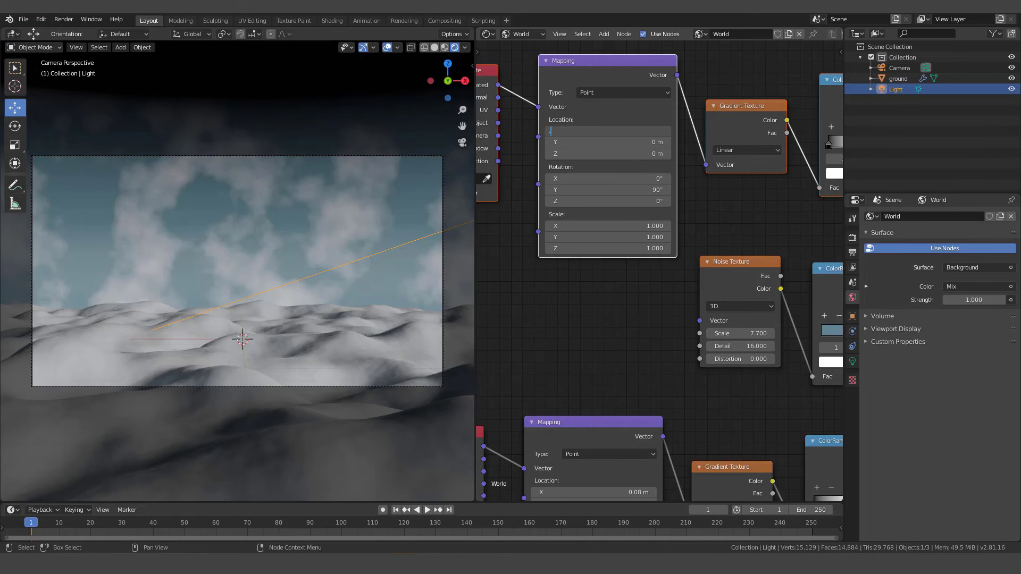
pyautogui.write('.5')
pyautogui.press('Return')
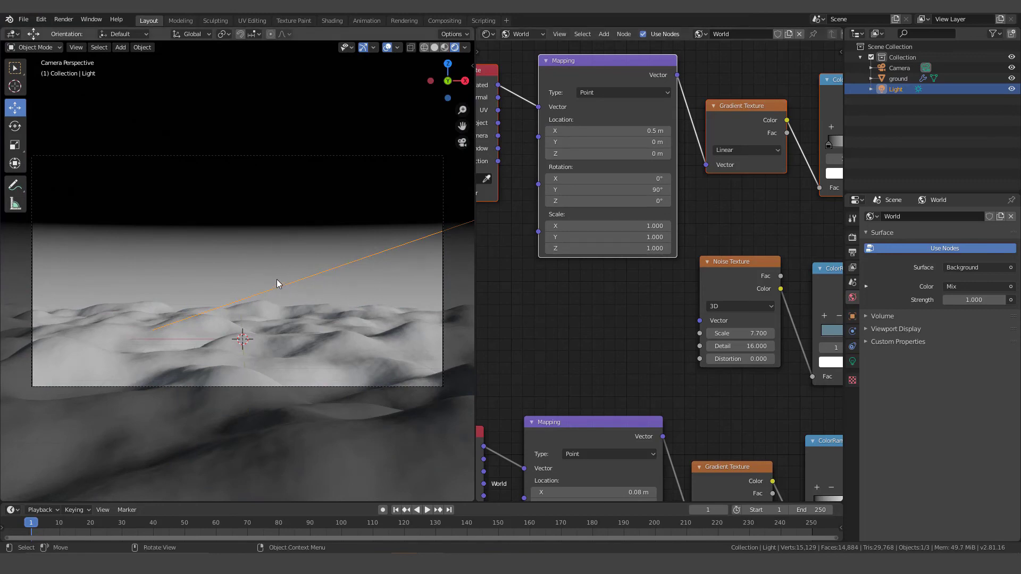
# Reverse the duplicated ColorRamp to run from white to black, with the white stop at position 0.482 and the black stop just beyond it.
pyautogui.scroll(-3, 277, 241)
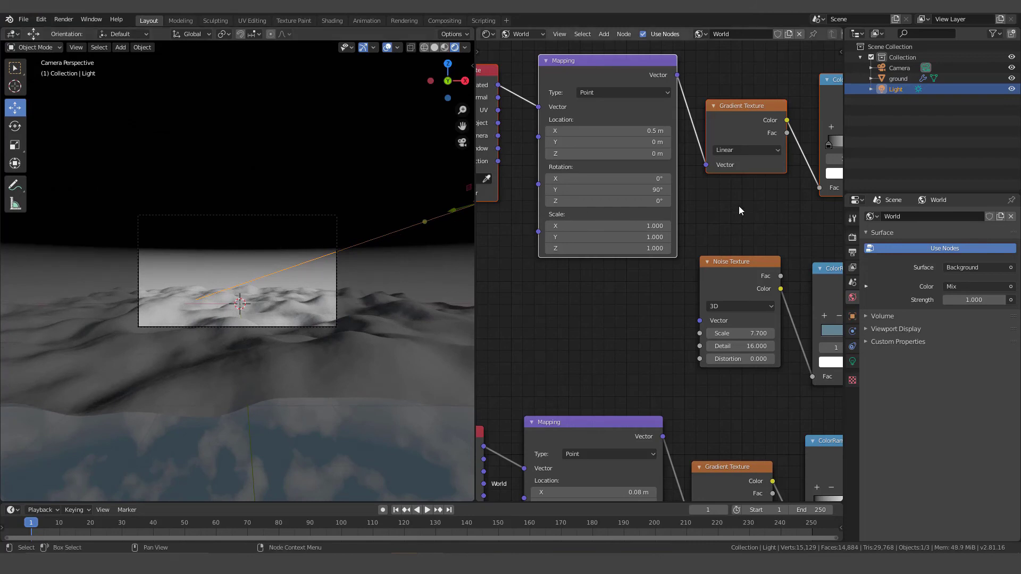
pyautogui.moveTo(738, 210); pyautogui.dragTo(518, 254, button='middle')
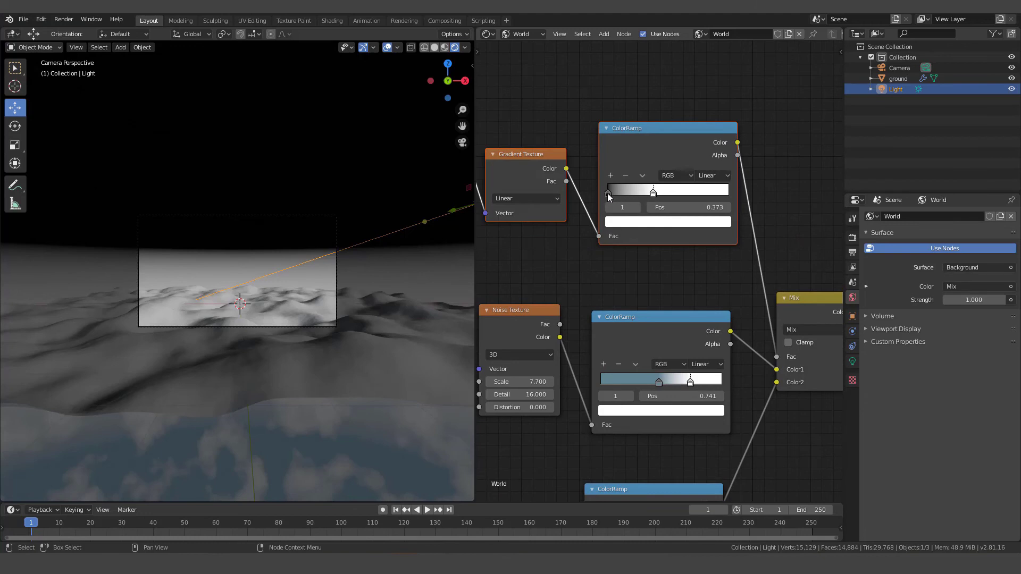
pyautogui.moveTo(607, 193); pyautogui.dragTo(666, 192)
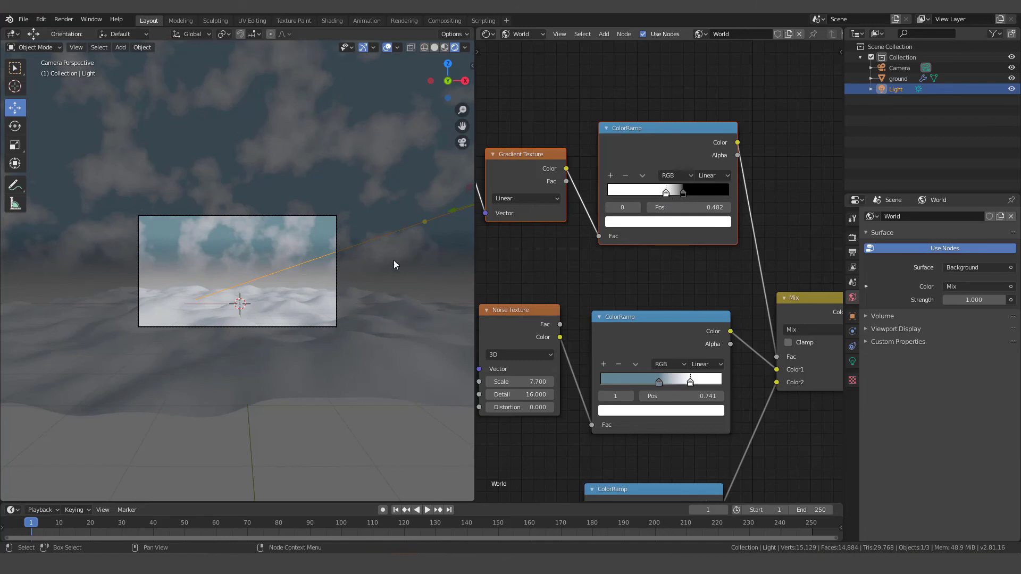
# Fine-tune the white stop of the duplicated ColorRamp to position 0.445 to soften the blend between clouds and horizon.
pyautogui.scroll(3, 260, 289)
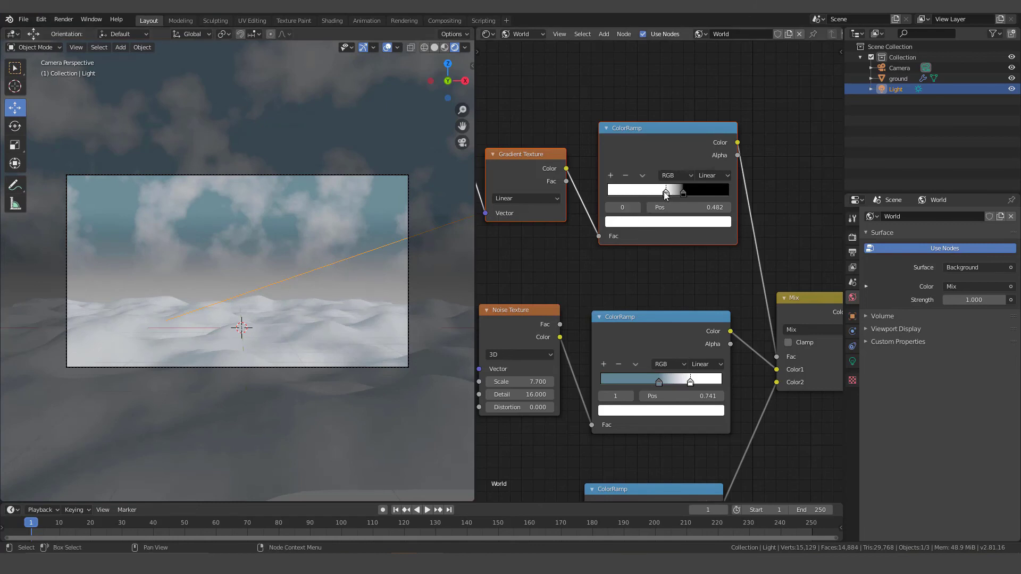
pyautogui.moveTo(664, 191)
pyautogui.mouseDown()
pyautogui.moveTo(627, 198)
pyautogui.moveTo(664, 191)
pyautogui.mouseUp()
pyautogui.moveTo(665, 192); pyautogui.dragTo(676, 191)
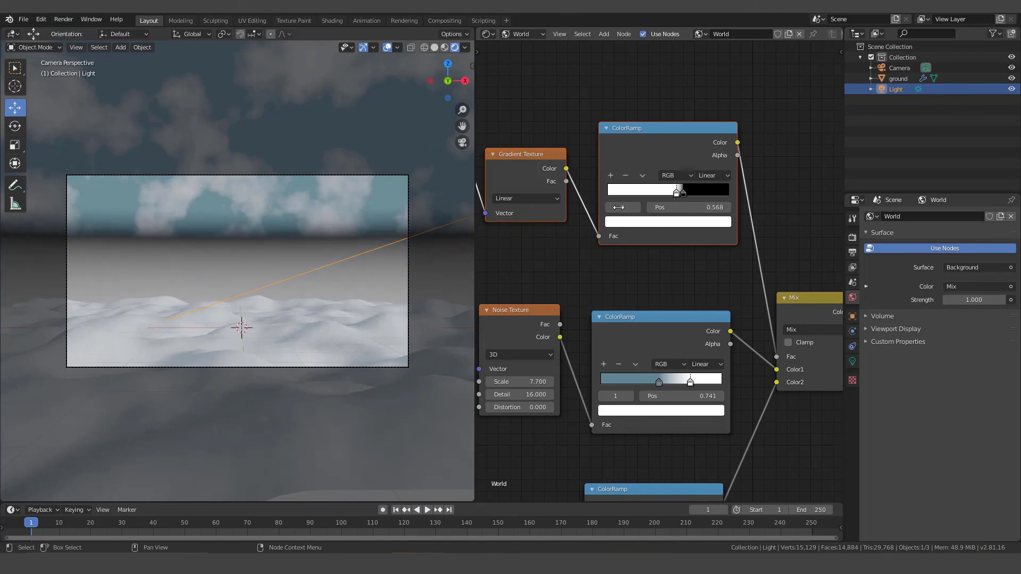
pyautogui.scroll(3, 661, 271)
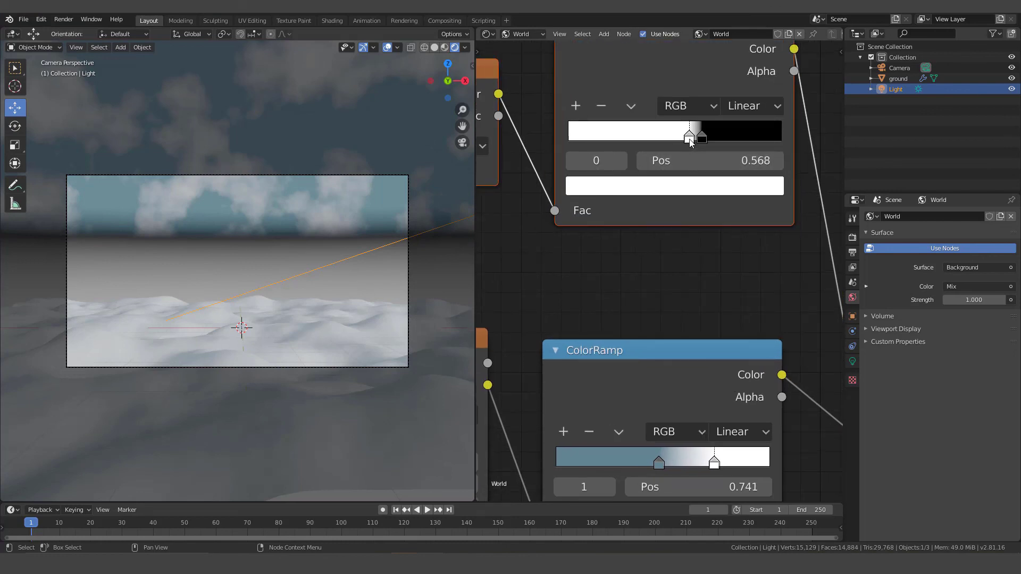
pyautogui.moveTo(689, 137); pyautogui.dragTo(662, 146)
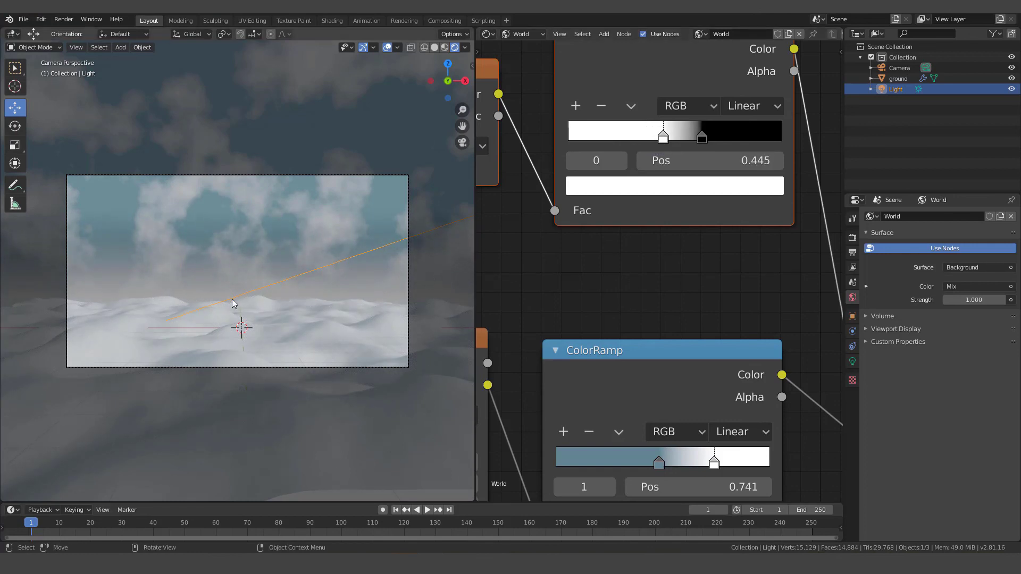
pyautogui.scroll(1, 367, 289)
pyautogui.scroll(-3, 325, 287)
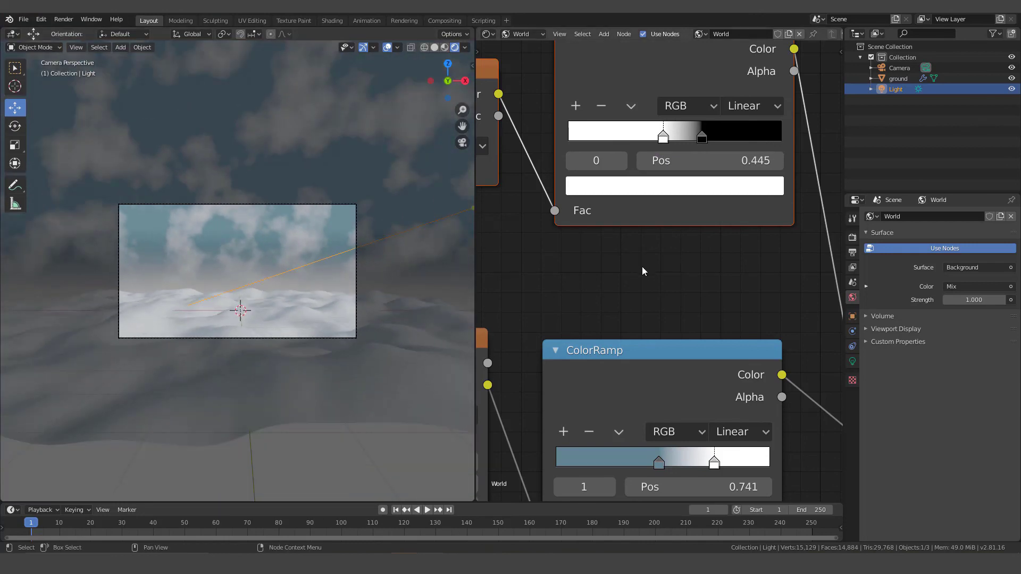
# Tint the white stop of the lower gradient's ColorRamp a pale peach pink.
pyautogui.moveTo(644, 282); pyautogui.dragTo(651, 282, button='middle')
pyautogui.scroll(-2, 668, 210)
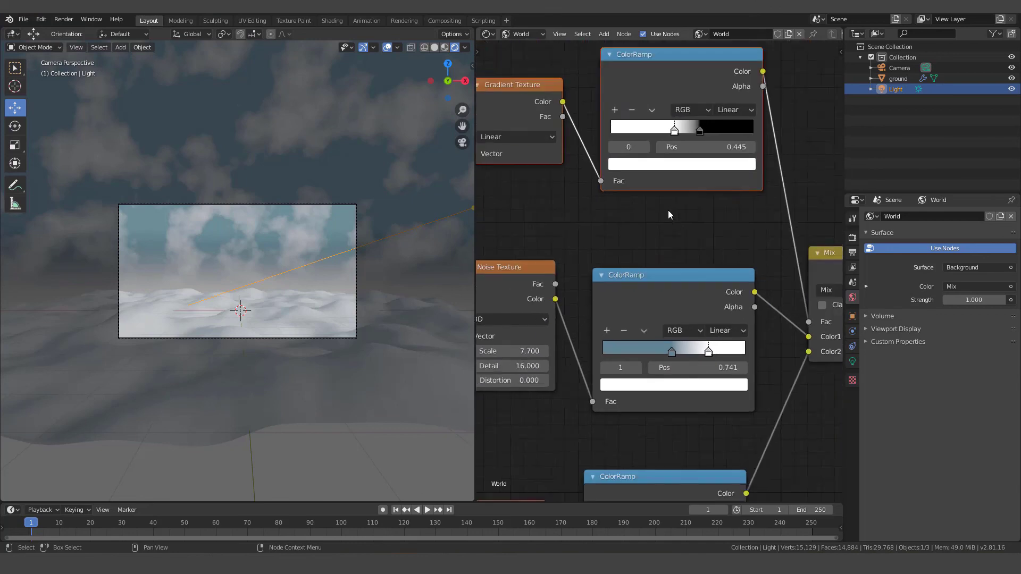
pyautogui.moveTo(668, 209); pyautogui.dragTo(665, 89, button='middle')
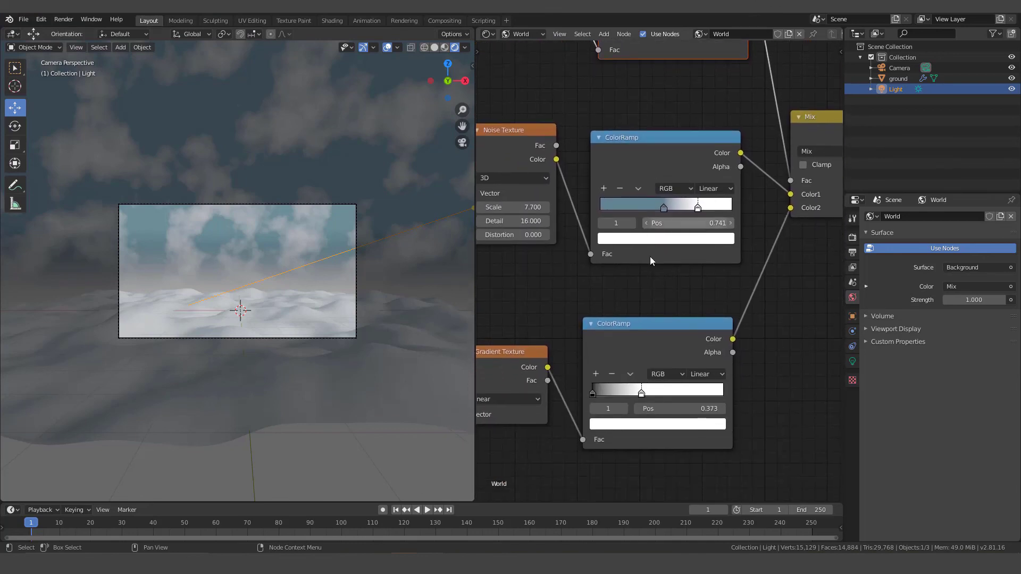
pyautogui.scroll(2, 639, 402)
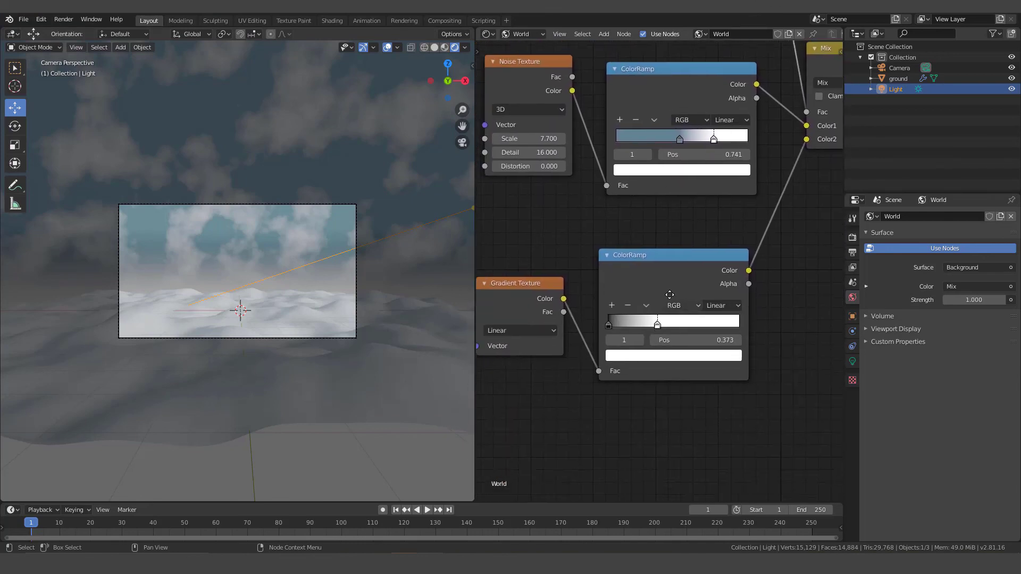
pyautogui.moveTo(658, 340); pyautogui.dragTo(673, 295, button='middle')
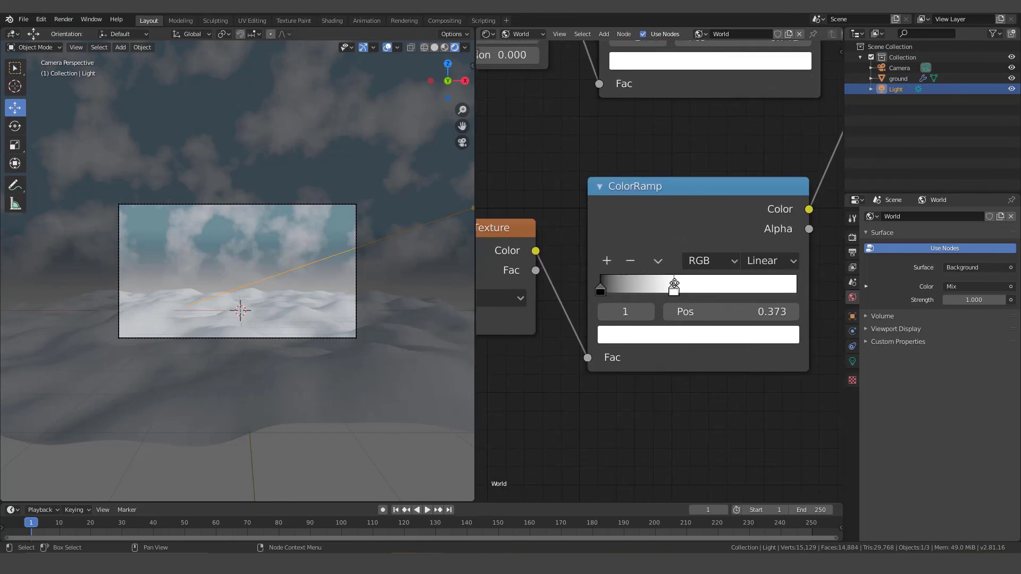
pyautogui.scroll(1, 674, 256)
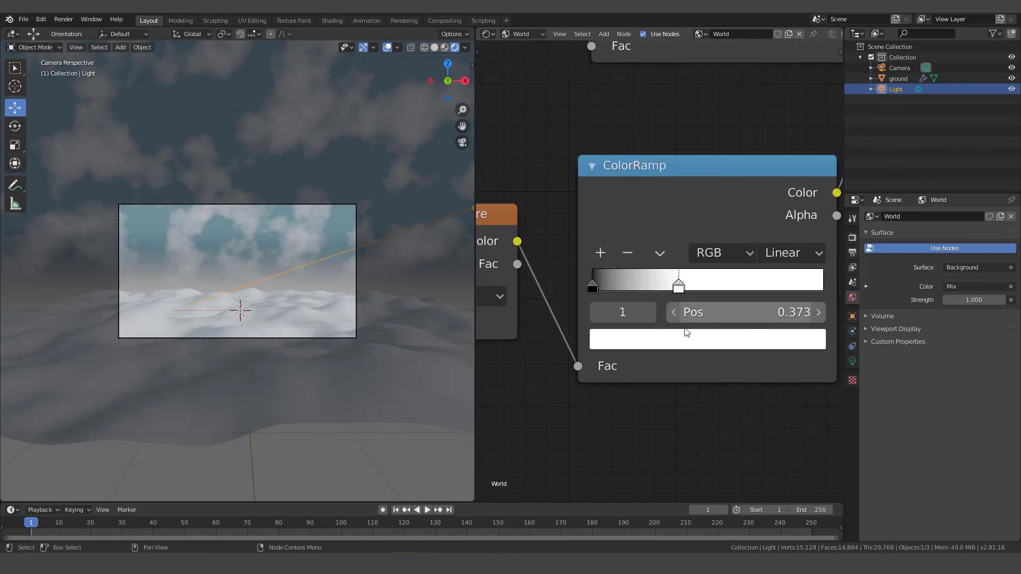
pyautogui.click(686, 344)
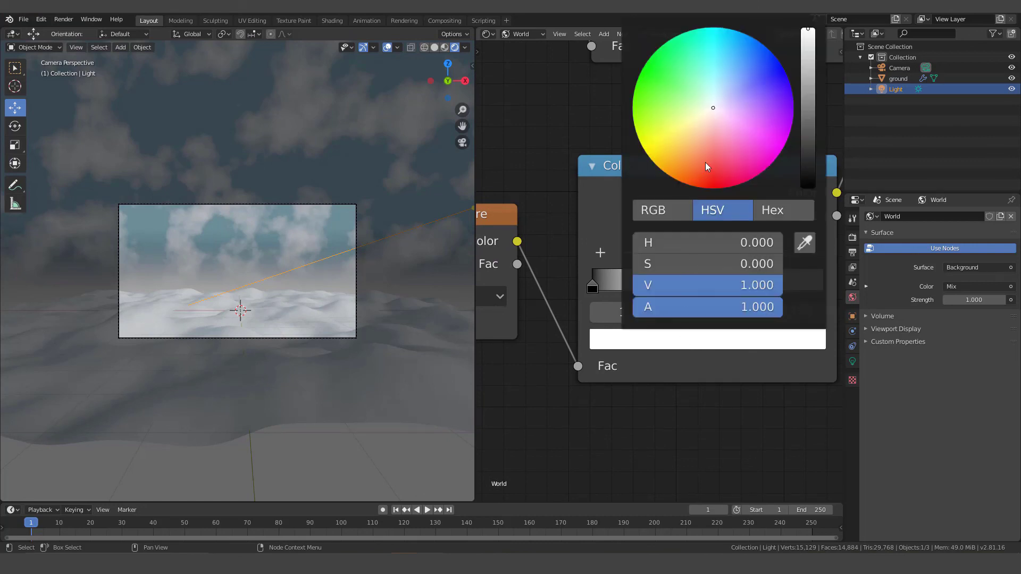
pyautogui.moveTo(714, 108); pyautogui.dragTo(711, 119)
# Examine the tinted horizon and clouds up close and from around the landscape, and return to the camera view.
pyautogui.scroll(3, 268, 355)
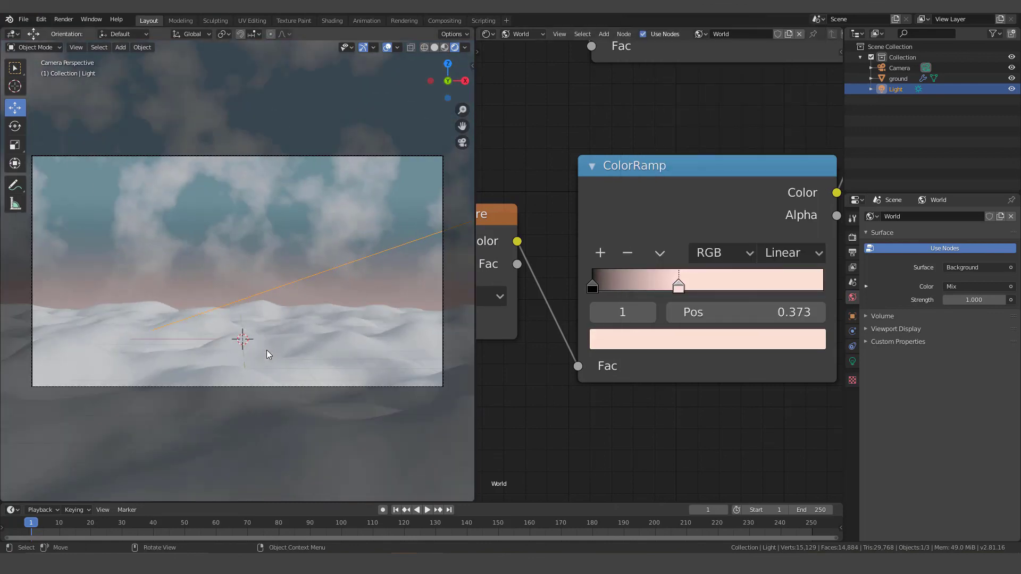
pyautogui.scroll(-1, 268, 355)
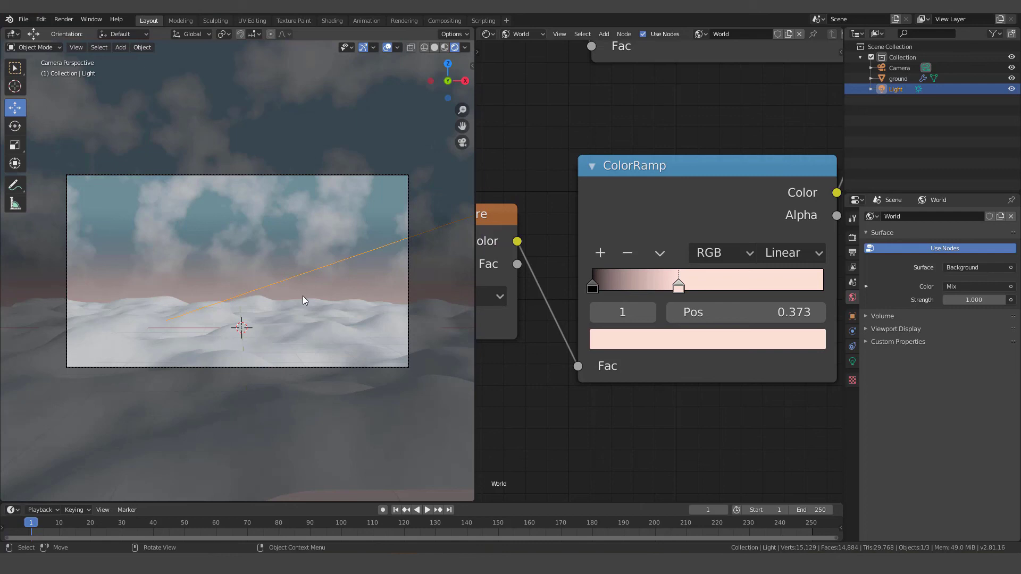
pyautogui.scroll(-1, 269, 287)
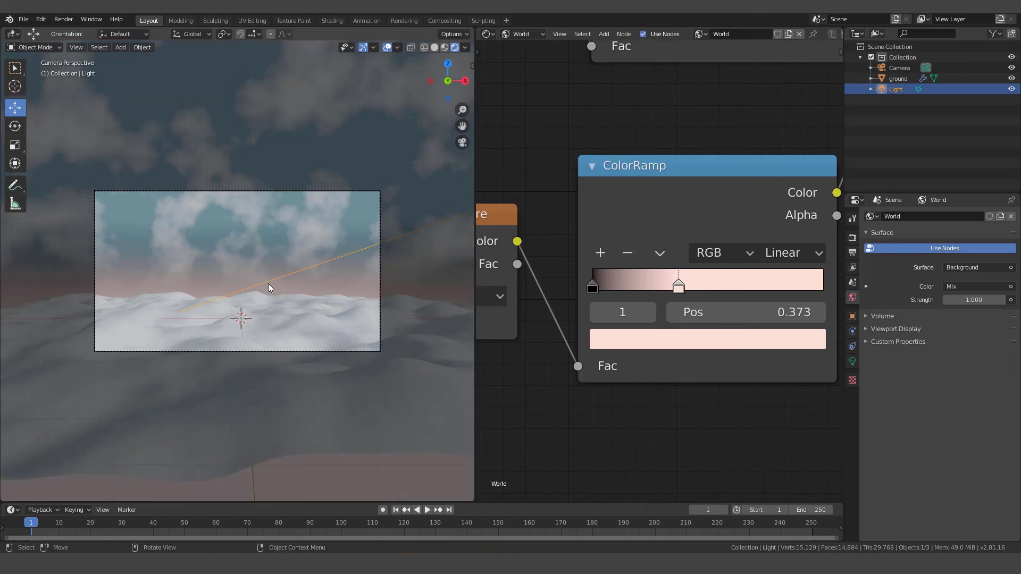
pyautogui.moveTo(268, 288); pyautogui.dragTo(7, 276, button='middle')
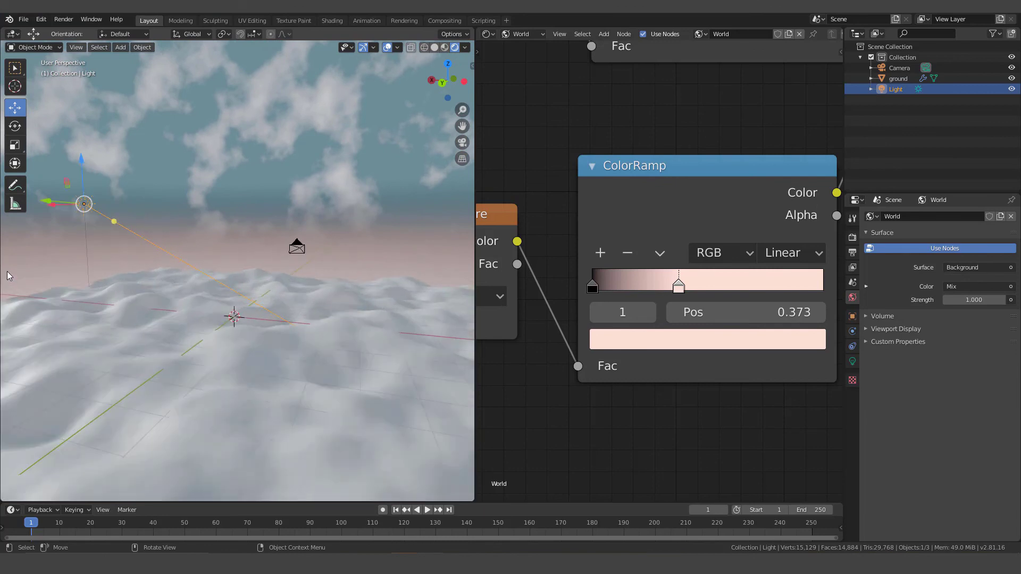
pyautogui.press('KP_0')
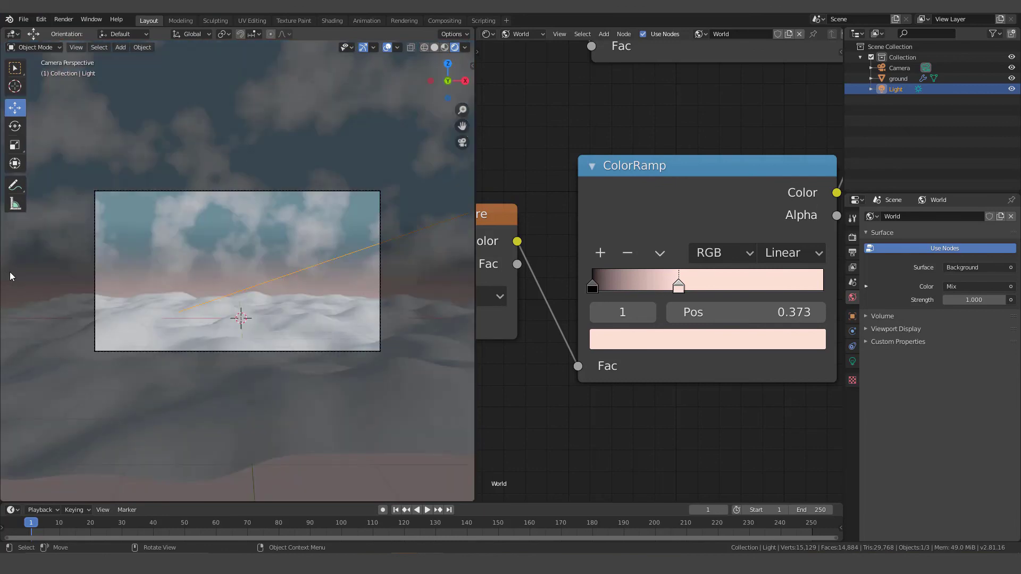
pyautogui.scroll(2, 10, 277)
pyautogui.scroll(-1, 13, 278)
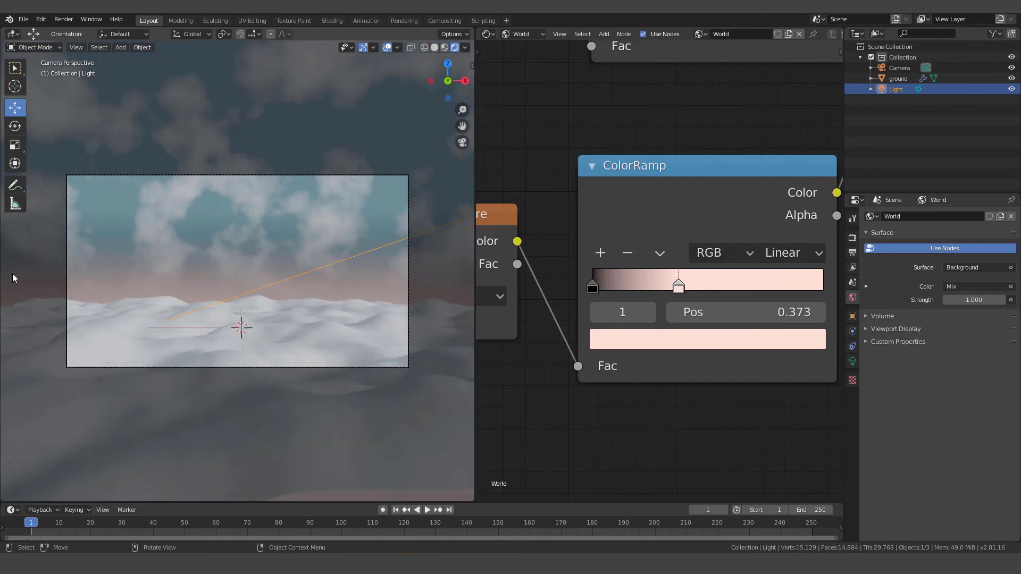